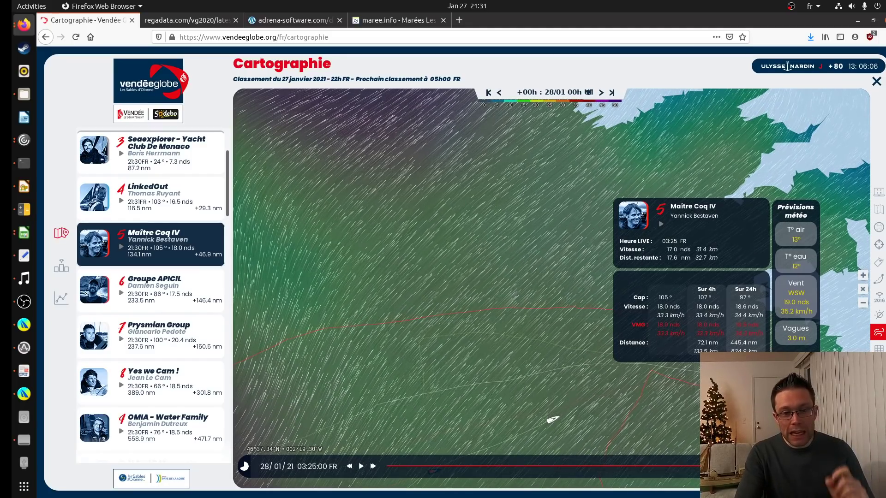
- Examine the LinkedOut and Maître Coq IV positions and live details on the race map near the finish
scroll(552, 420, "up", 3)
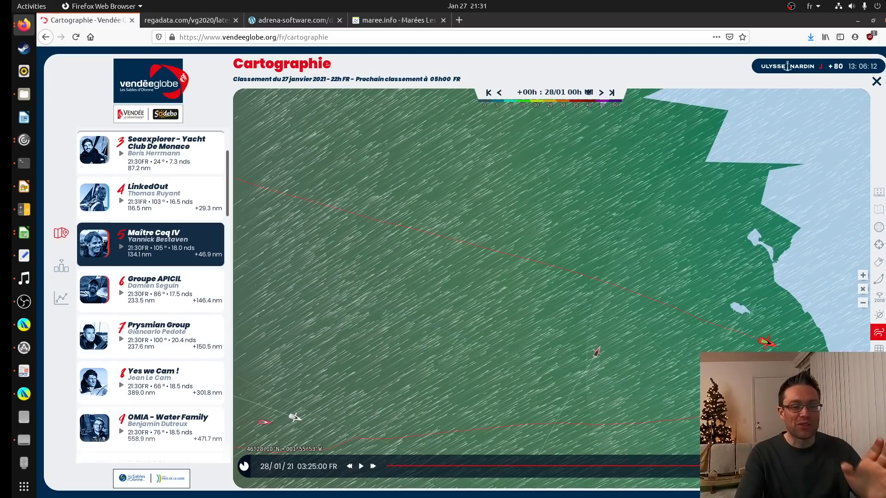
left_click_drag(294, 418, 369, 410)
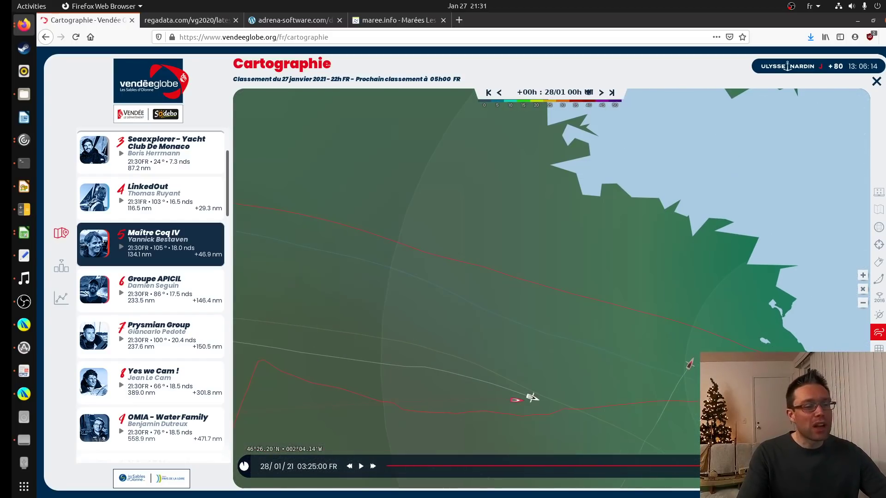
left_click(531, 396)
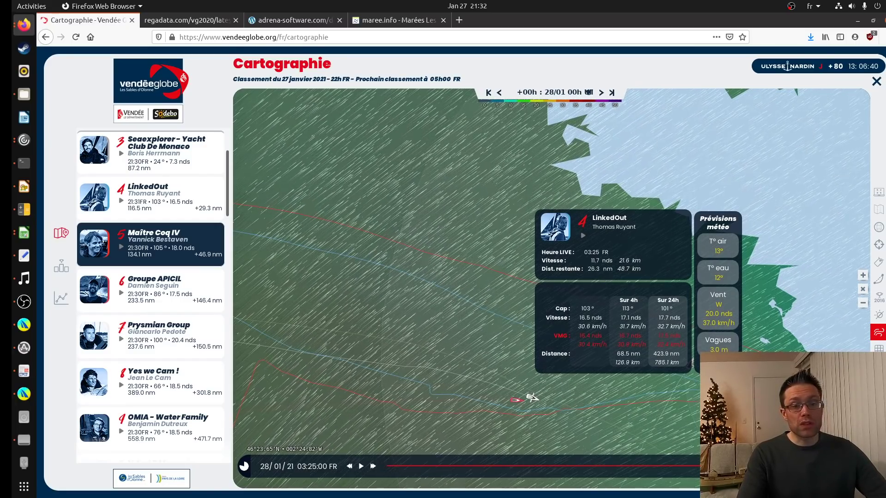
left_click(532, 397)
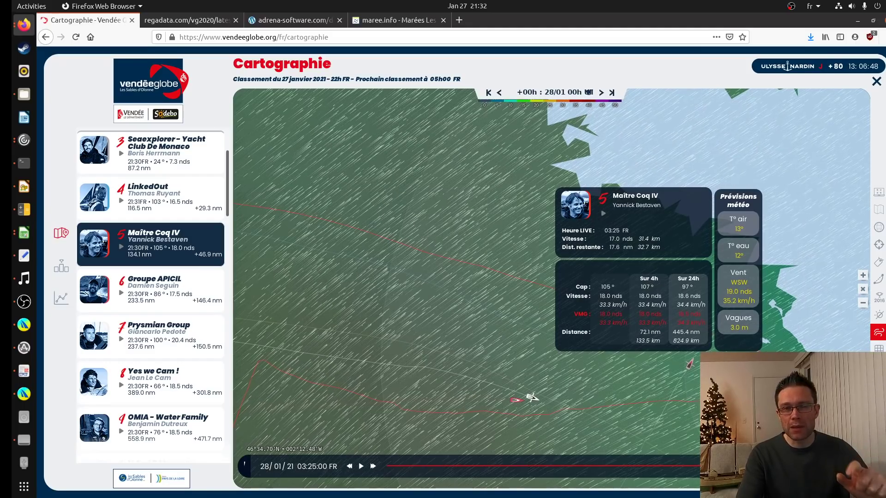
left_click_drag(532, 397, 540, 355)
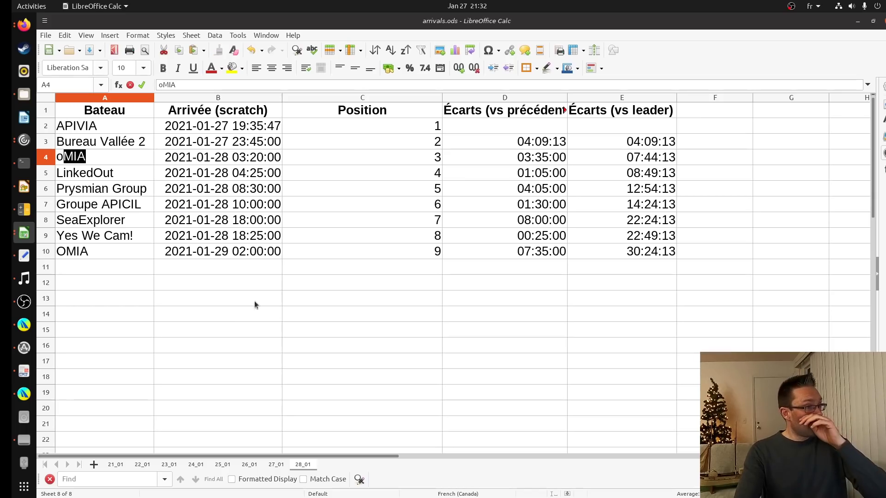
- Switch to arrivals.ods in LibreOffice Calc and restore the boat name in cell A4 to "Maitre Coq"
left_click(217, 316)
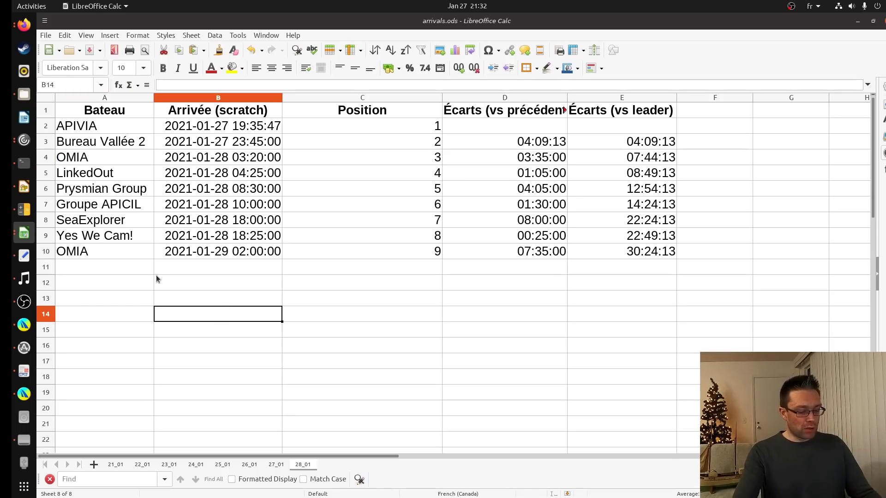
key("ctrl+z")
type("Maitre Coq")
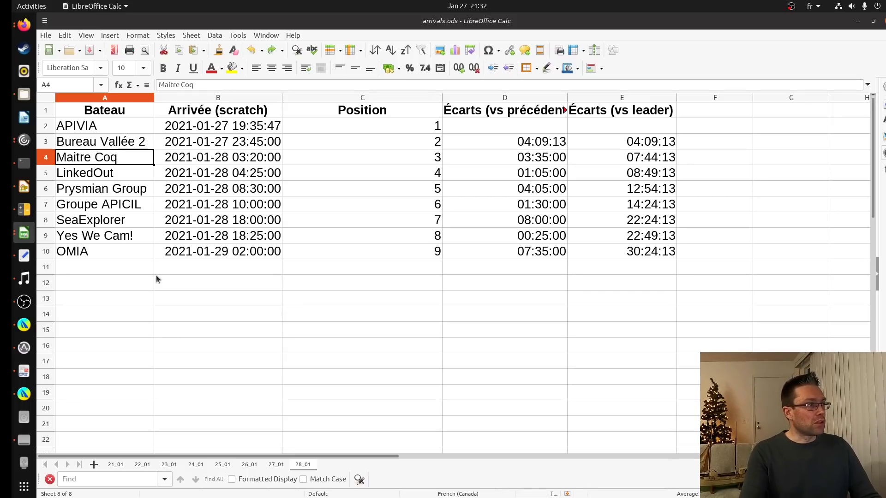
left_click(156, 274)
- Compare APIVIA's scratch arrival time between the 28_01 and 27_01 sheets
left_click(216, 128)
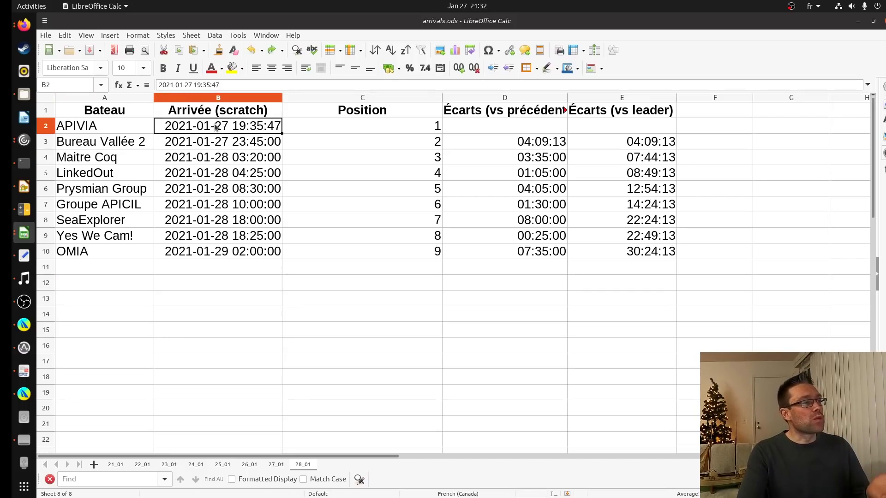
left_click_drag(215, 128, 217, 144)
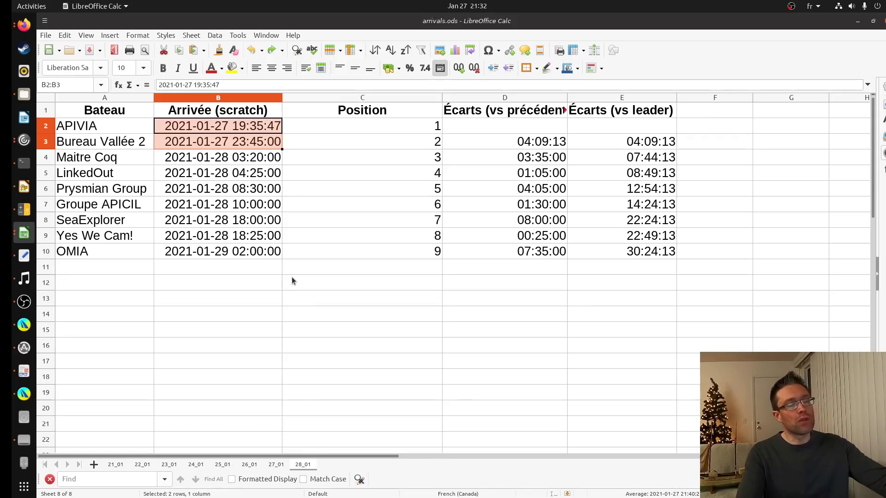
left_click(237, 128)
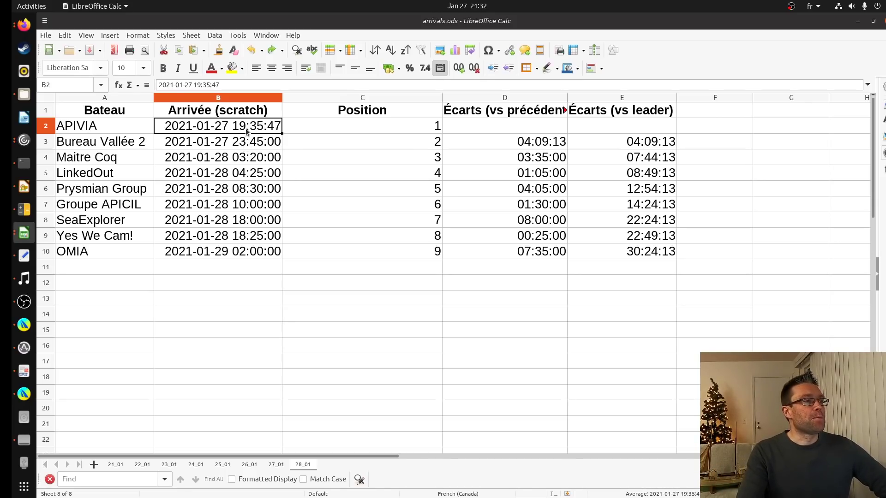
left_click(275, 465)
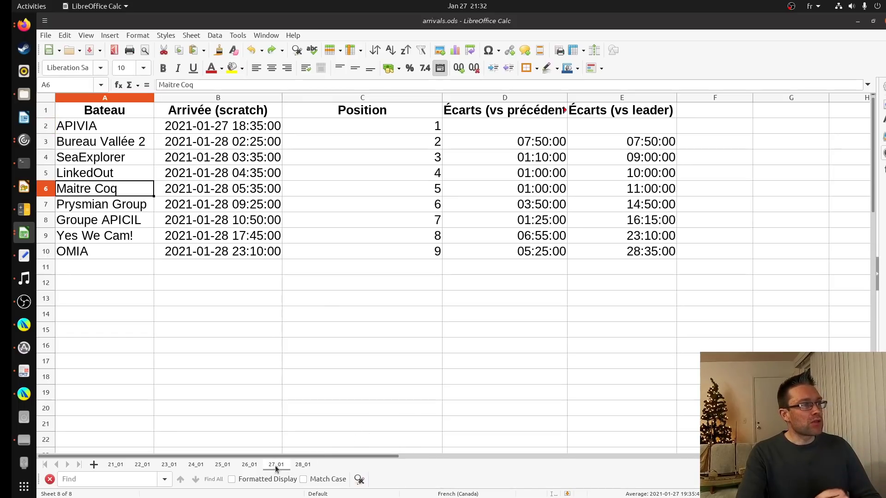
left_click(249, 130)
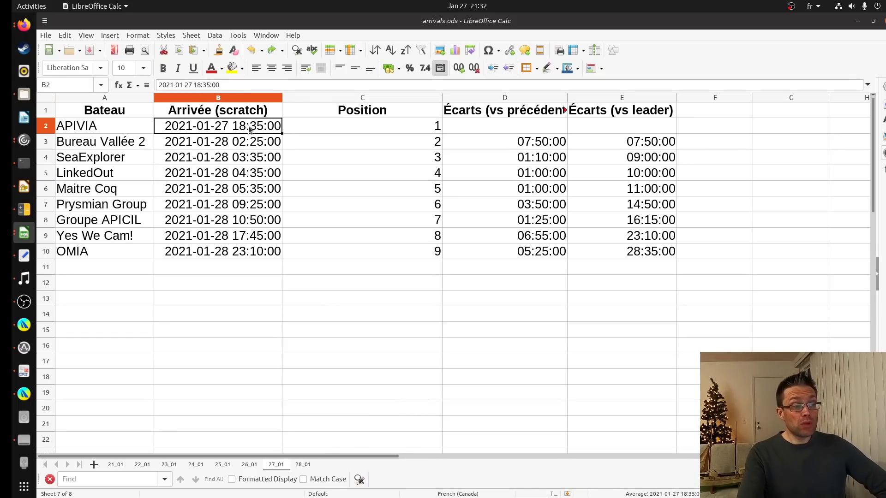
left_click(301, 465)
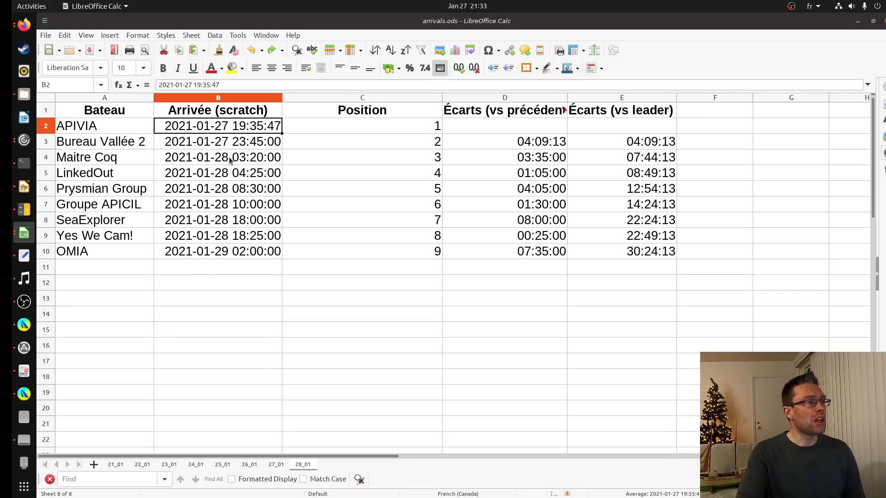
- Compare Bureau Vallée 2's arrival time and gap to the previous boat between the 27_01 and 28_01 sheets
left_click(277, 466)
left_click(259, 143)
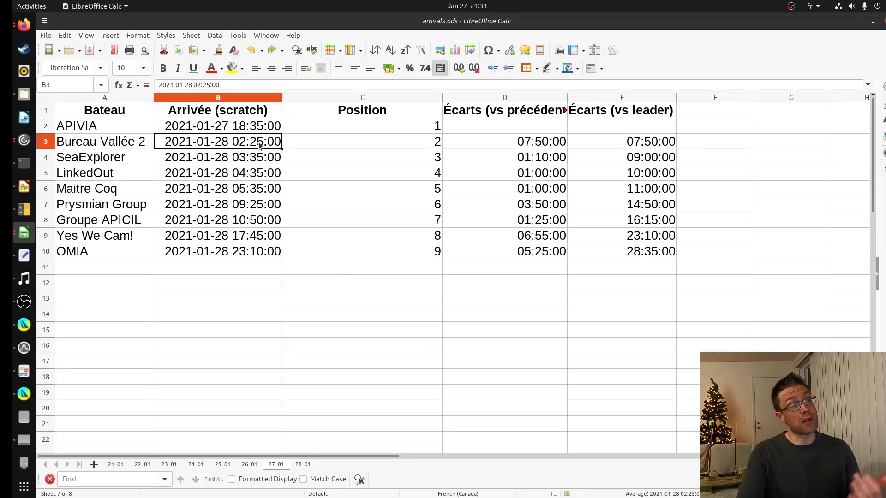
left_click(500, 143)
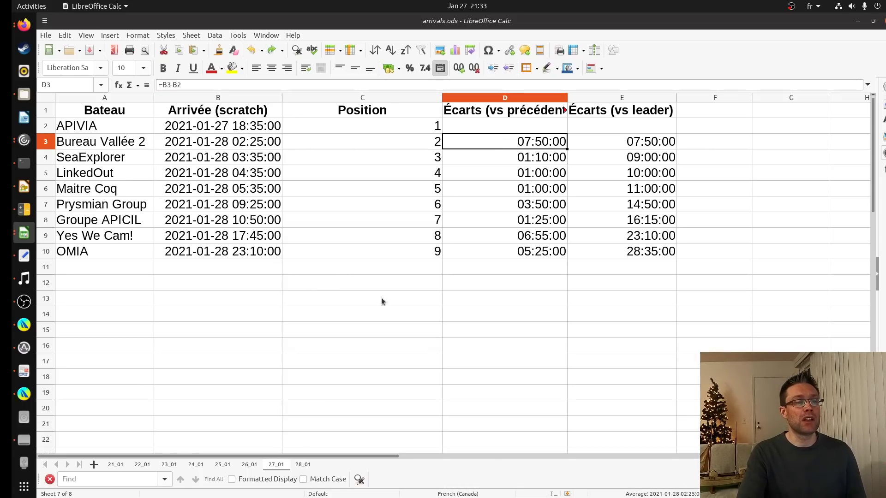
left_click(303, 464)
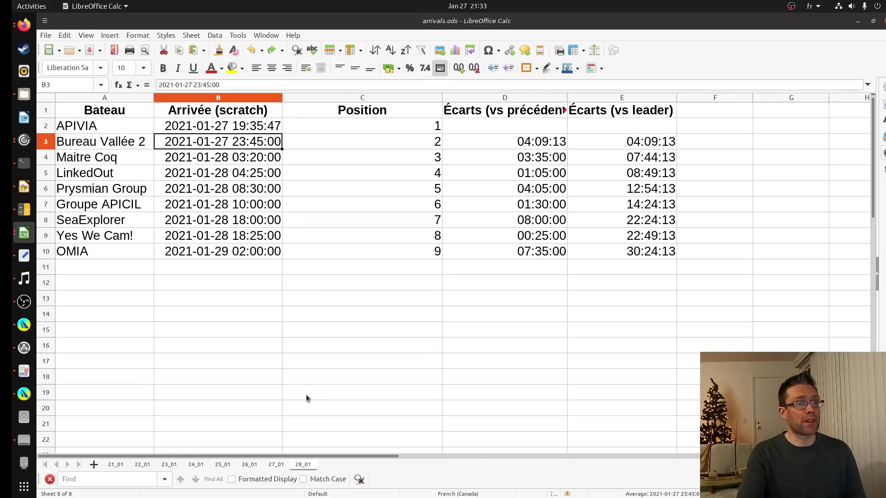
left_click(275, 464)
left_click(302, 464)
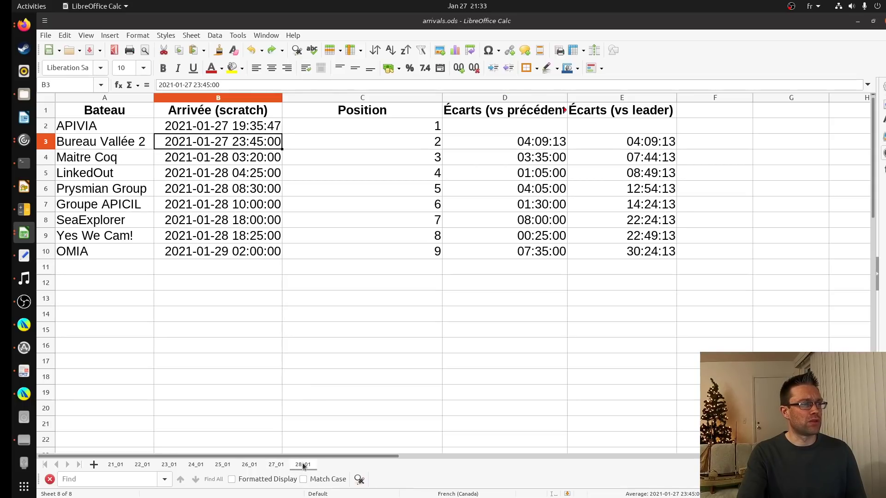
left_click(276, 464)
left_click(302, 464)
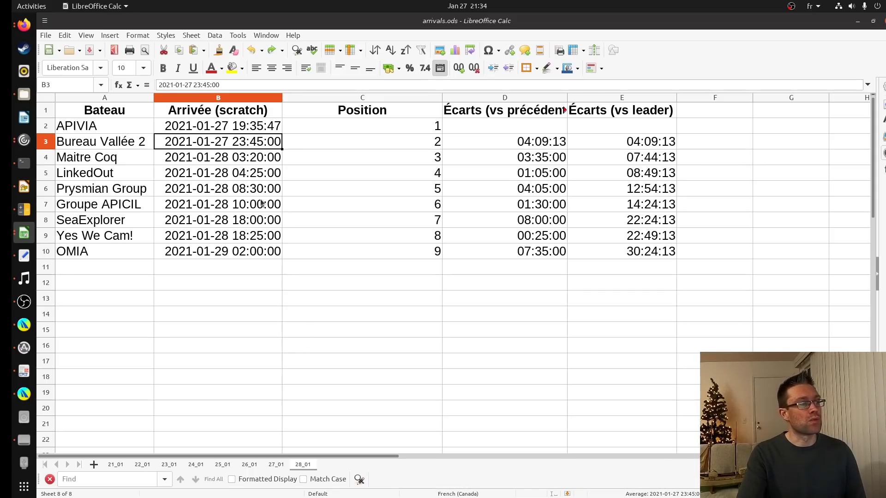
- Compare Maitre Coq's scratch arrival time between the 28_01 and 27_01 sheets
left_click(246, 159)
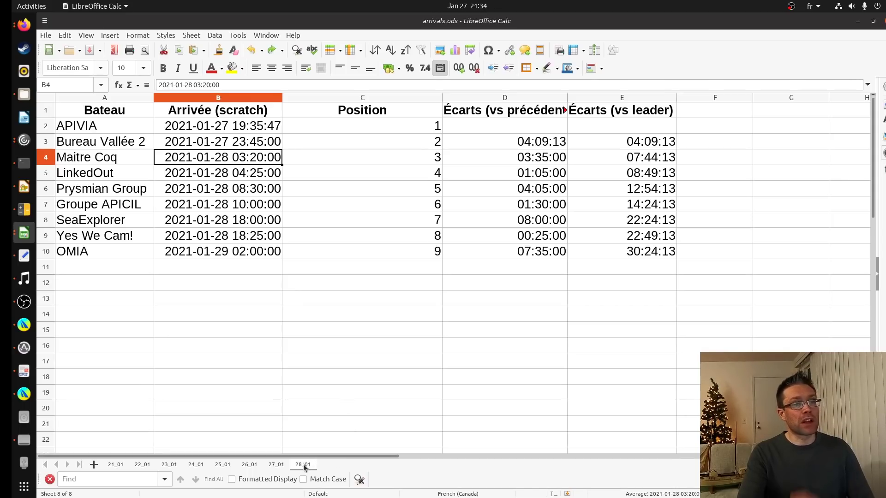
left_click(277, 466)
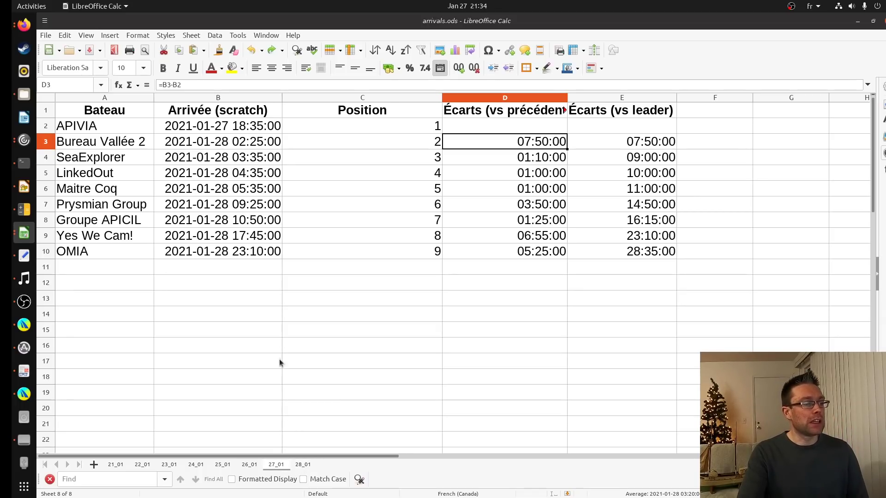
left_click(251, 159)
left_click(252, 194)
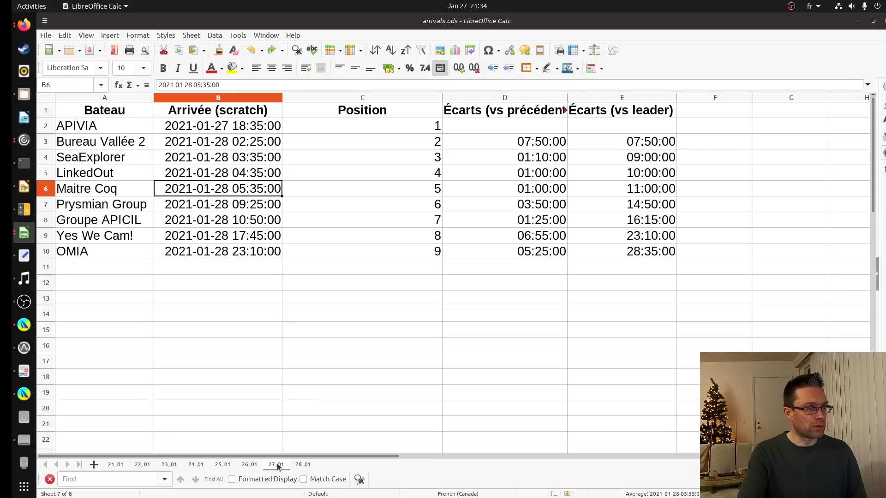
key("ctrl+Page_Down")
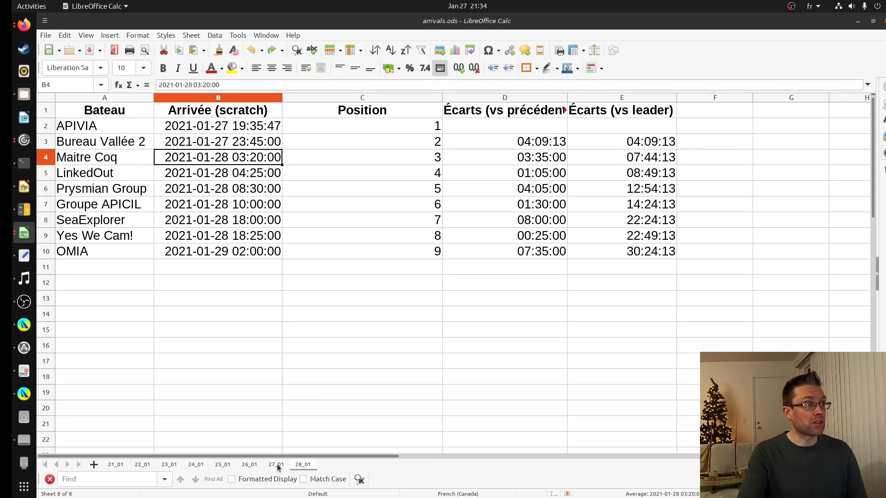
left_click(276, 465)
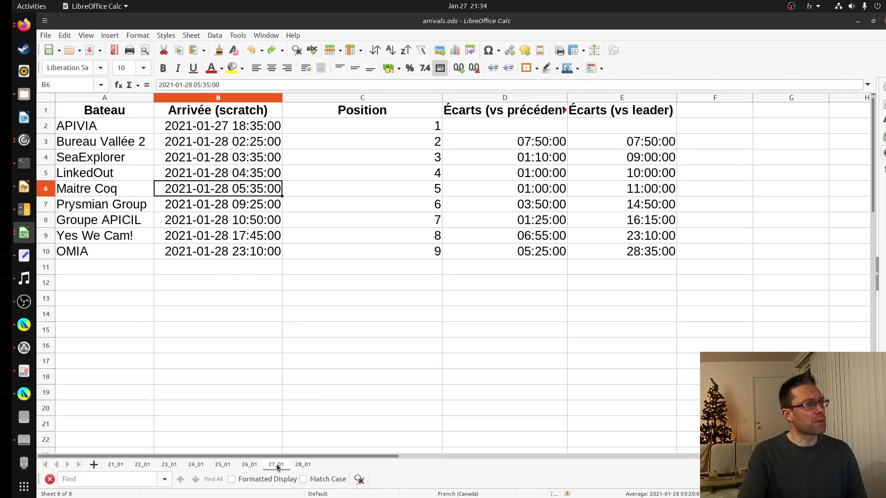
left_click(304, 464)
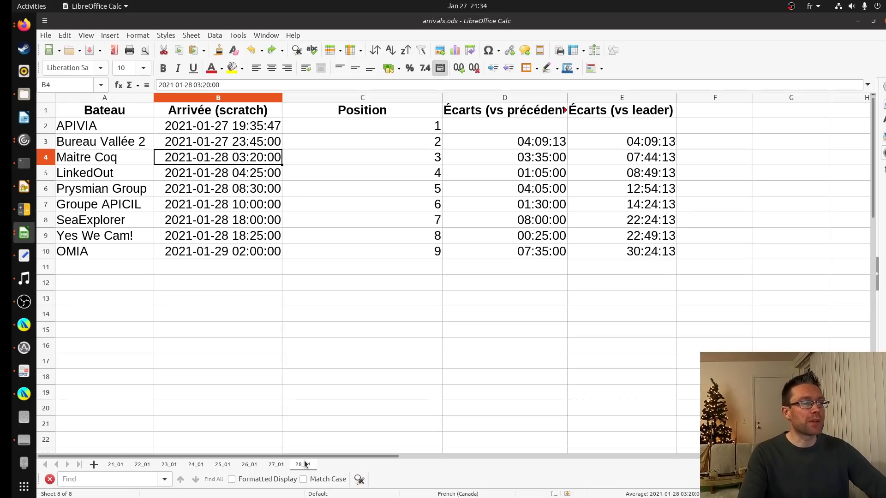
- Highlight the SeaExplorer row and the Yes We Cam! row in turn on the 28_01 sheet's scratch ranking
left_click(113, 238)
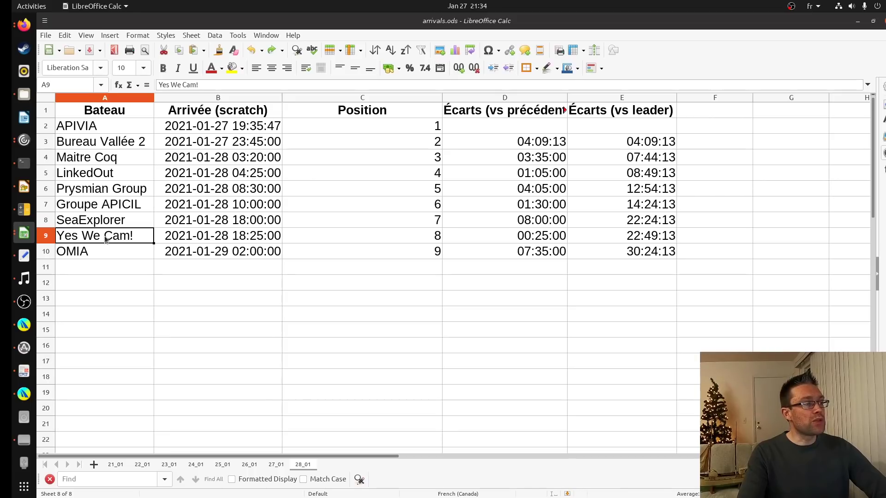
left_click_drag(107, 224, 671, 224)
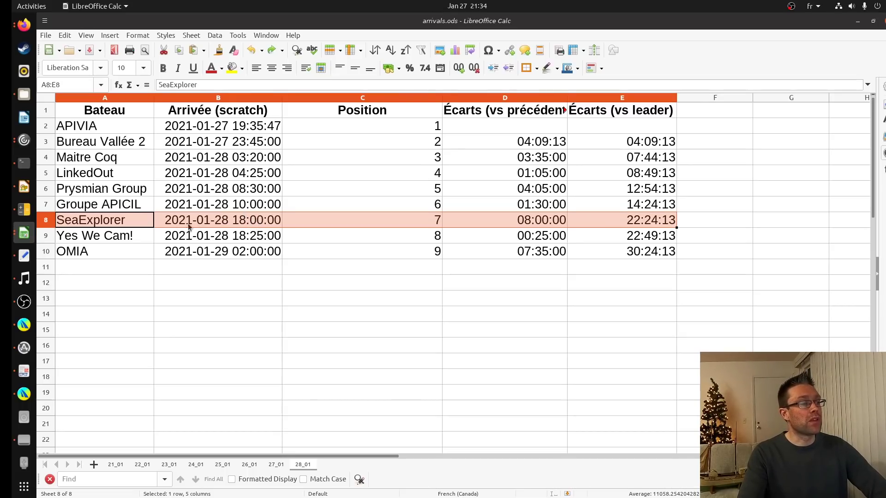
left_click(101, 237)
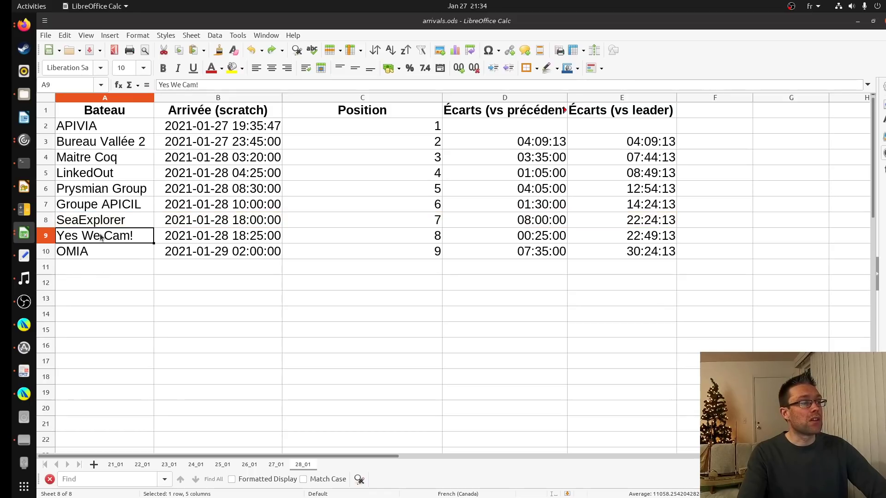
left_click_drag(101, 236, 674, 236)
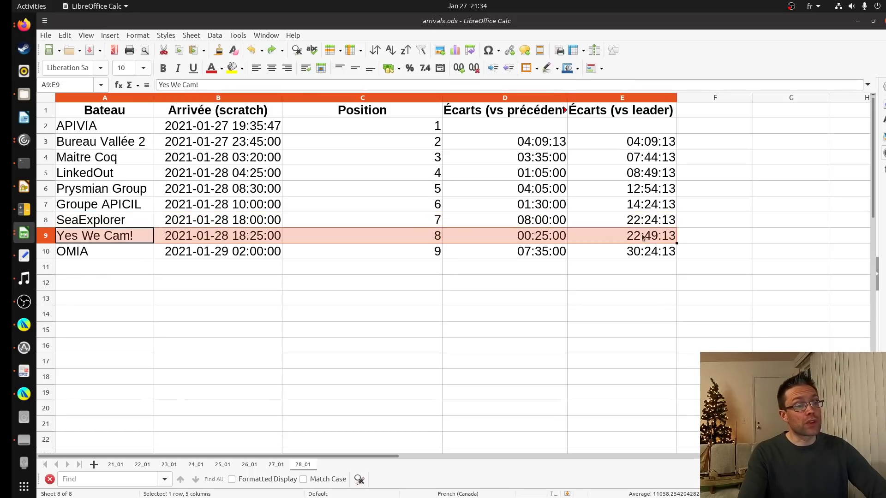
- Compare Yes We Cam!'s arrival time between the 28_01 and 27_01 sheets, and highlight the SeaExplorer row on 27_01
left_click(275, 240)
left_click(275, 465)
left_click(276, 464)
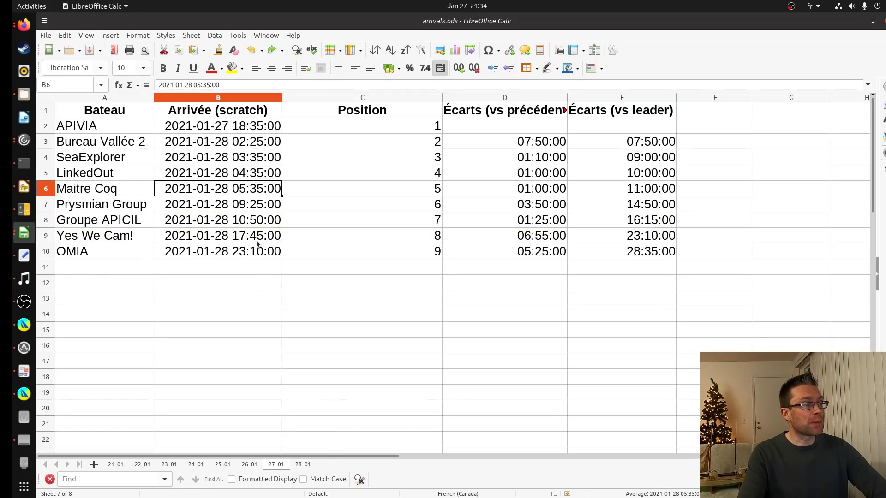
left_click(303, 465)
left_click(279, 465)
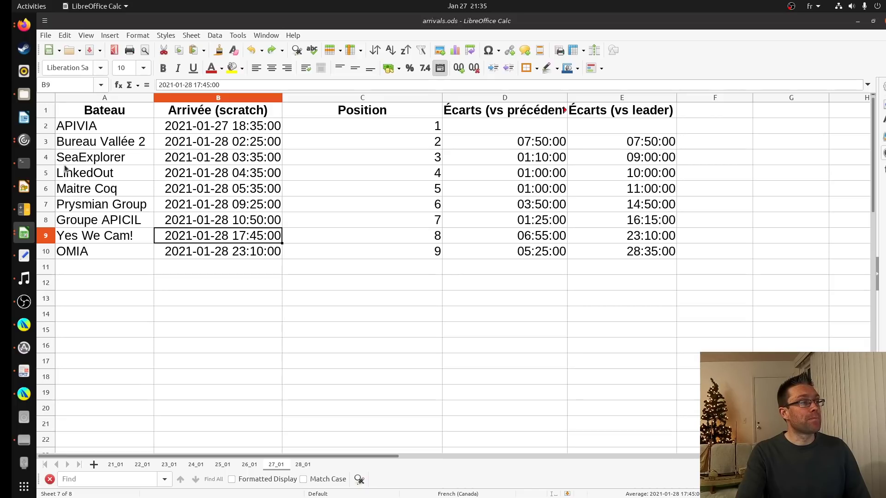
left_click(47, 158)
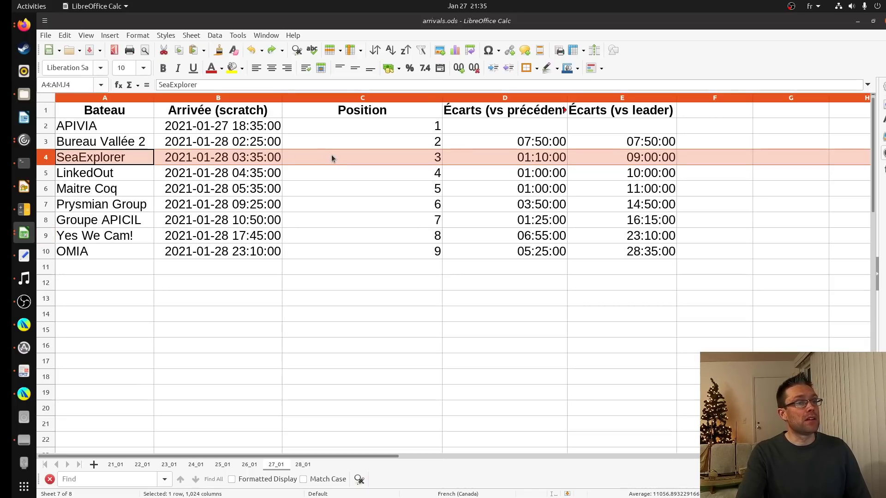
- Examine the compensated ranking on the 28_01 sheet, highlighting the Yes We Cam! row and selecting LinkedOut's compensated gap
left_click(301, 464)
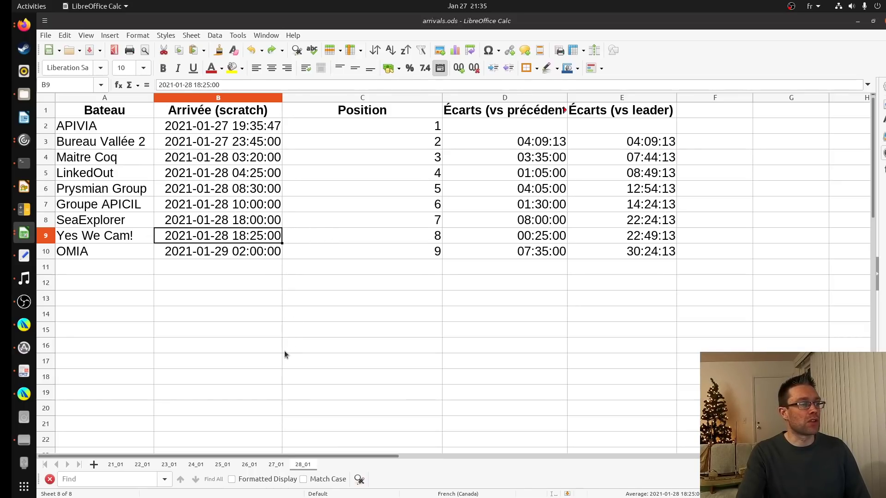
scroll(284, 351, "down", 9)
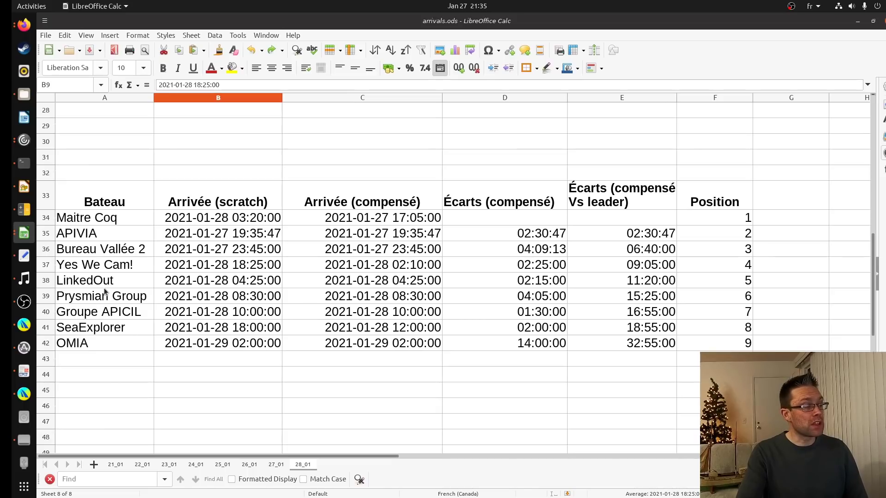
left_click_drag(111, 268, 715, 271)
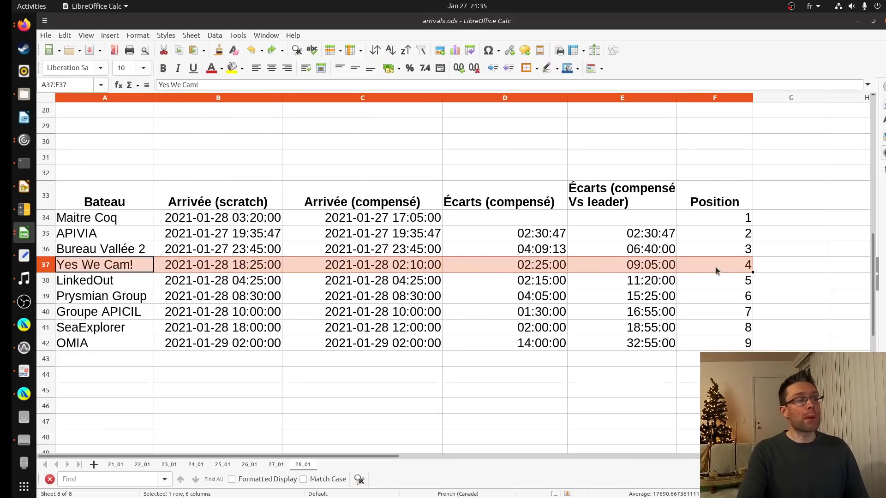
left_click(531, 283)
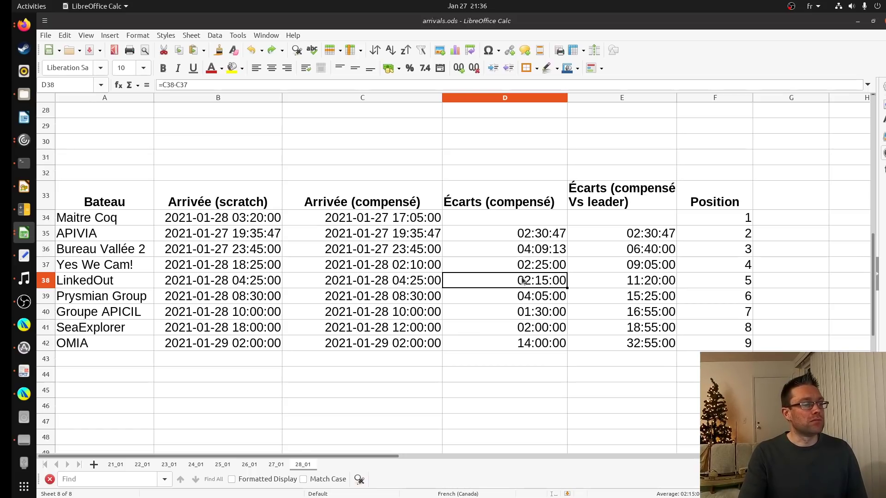
- Highlight the SeaExplorer and Yes We Cam! rows in turn in the 28_01 compensated ranking, and check them against the 27_01 sheet
left_click_drag(67, 330, 683, 325)
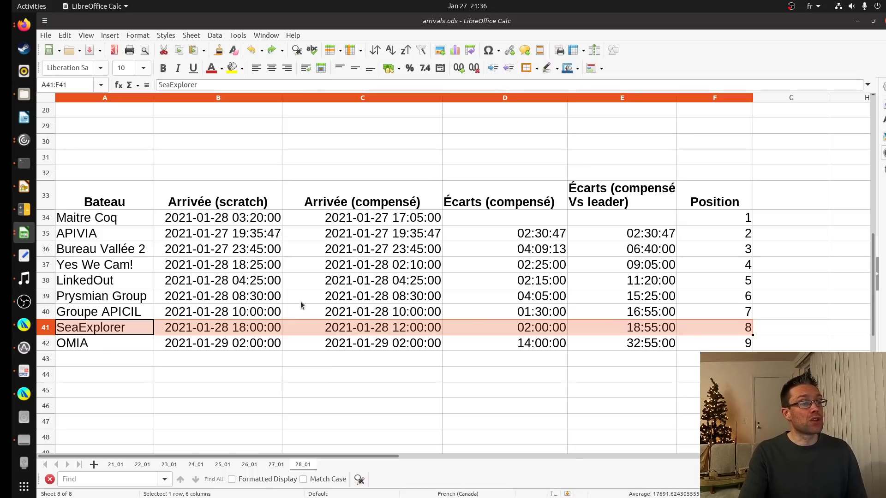
left_click_drag(144, 264, 722, 265)
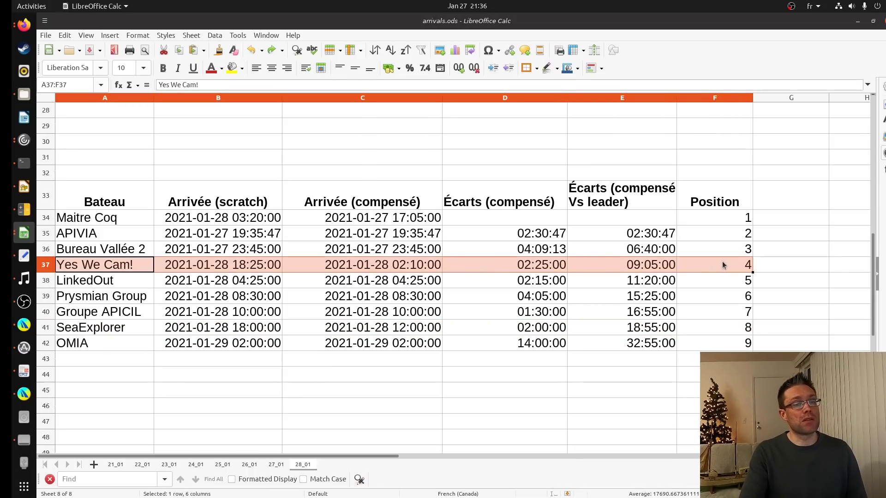
left_click(273, 464)
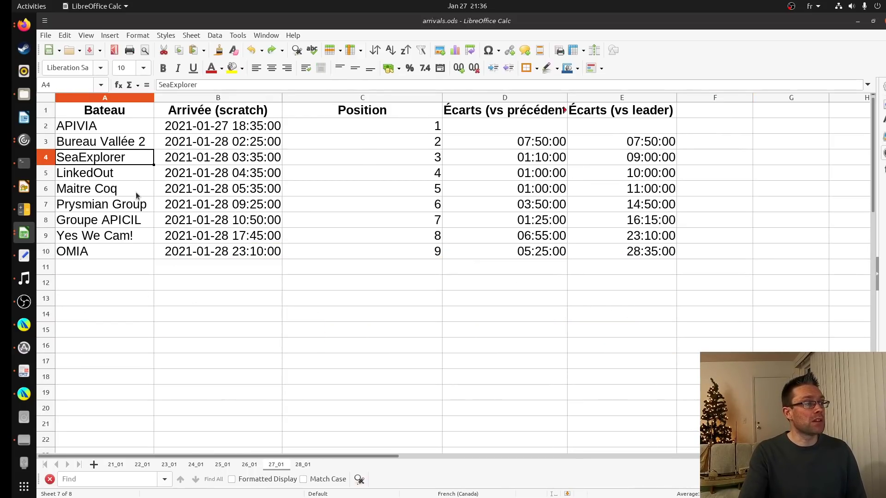
left_click(306, 464)
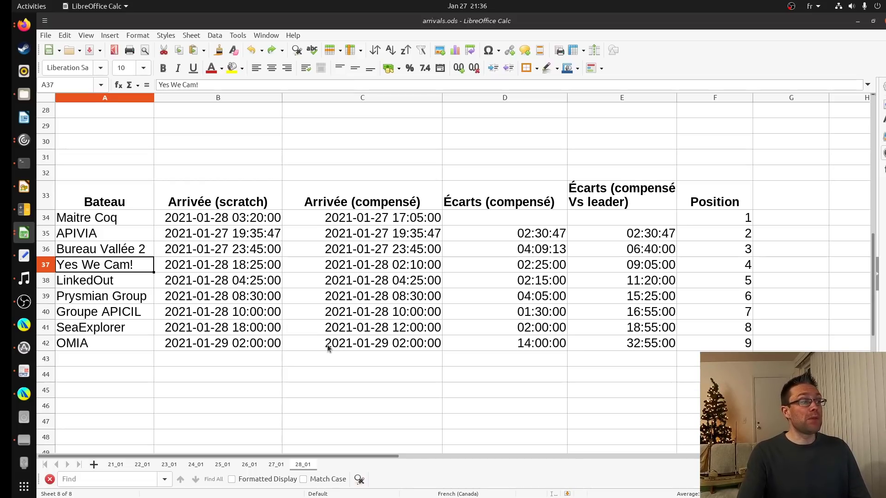
- Highlight the OMIA row in the 28_01 compensated ranking and compare its scratch arrival time with the one on the 27_01 sheet
left_click_drag(134, 349, 736, 350)
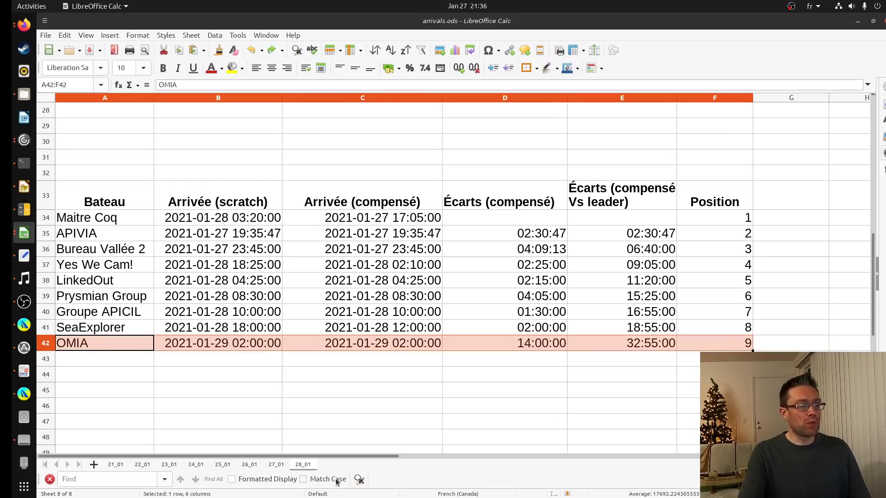
left_click(275, 464)
left_click(235, 251)
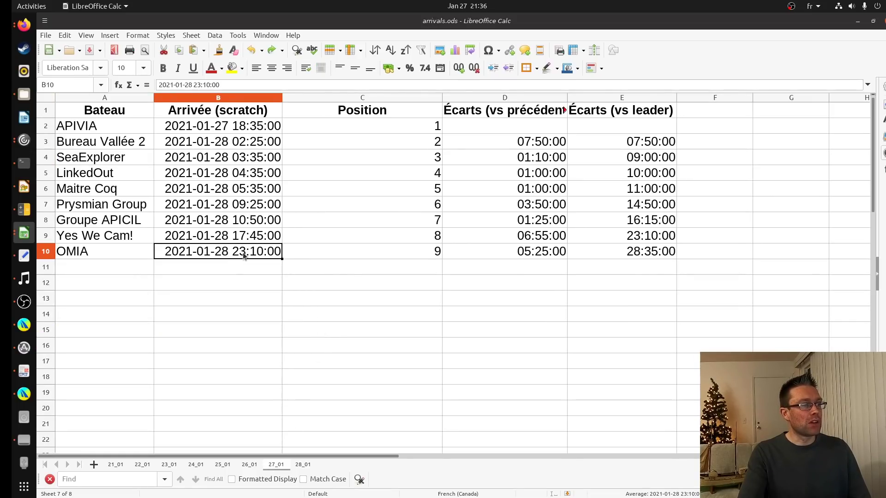
left_click(297, 465)
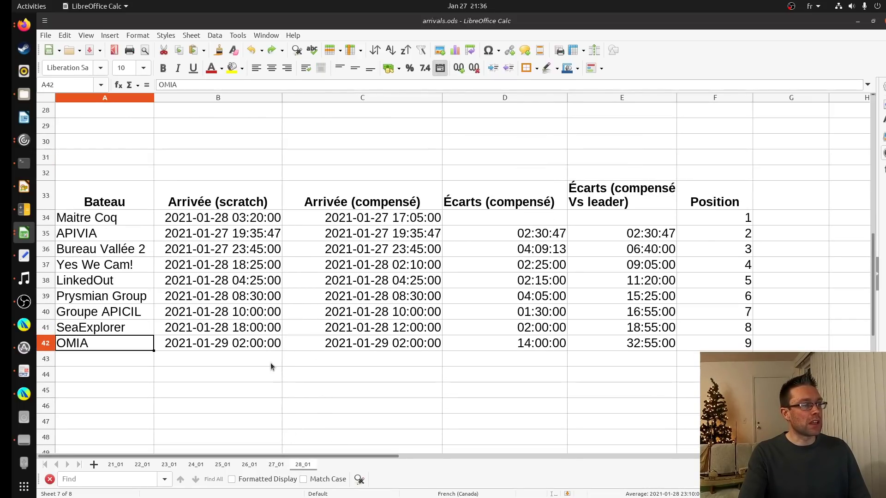
left_click(256, 346)
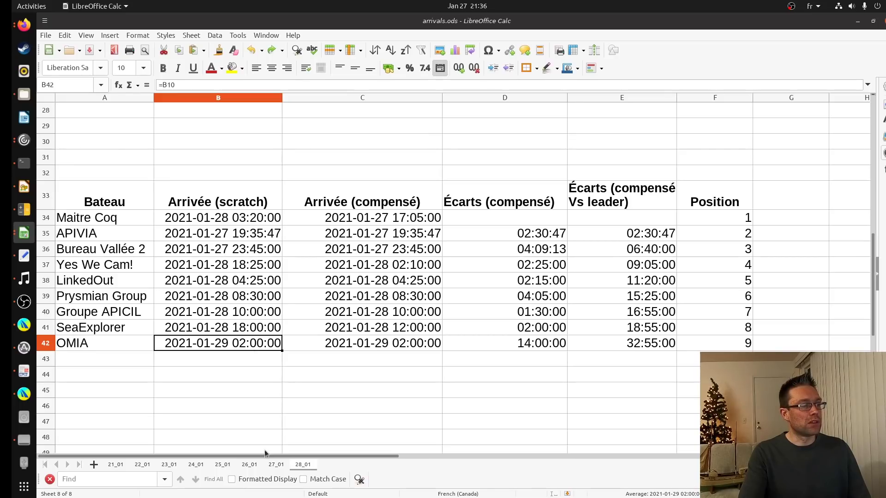
left_click(272, 465)
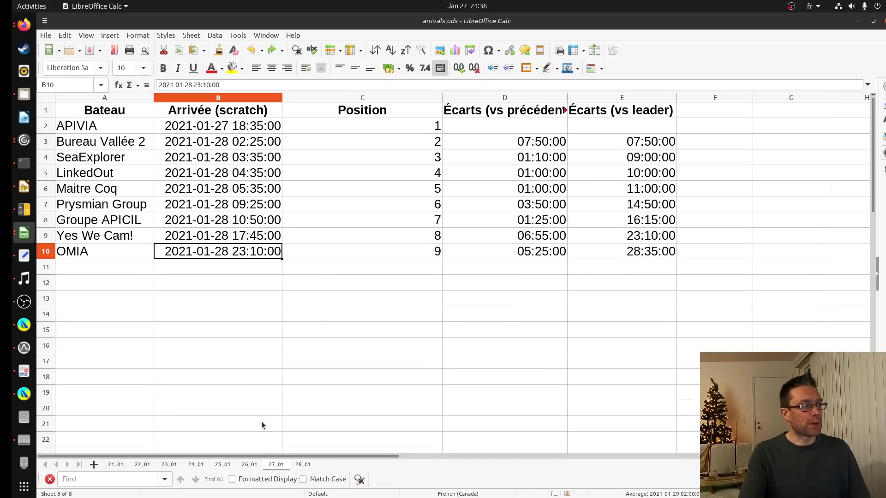
left_click(301, 464)
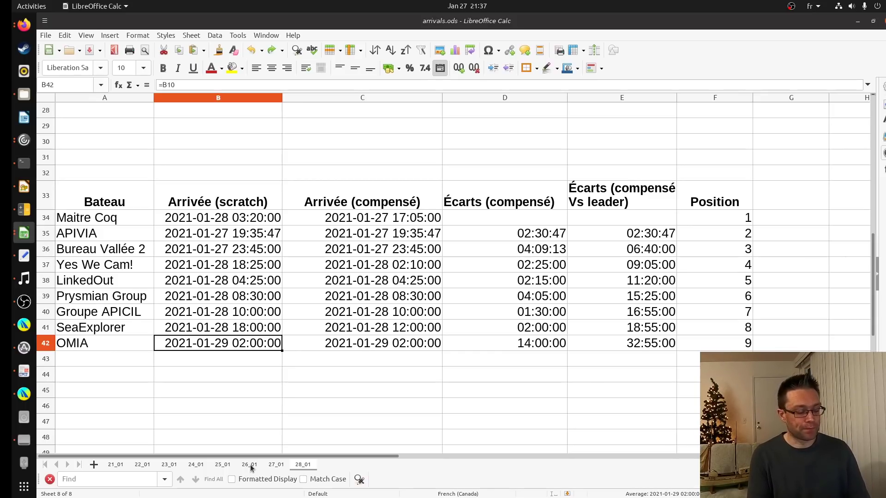
- Review the full 21_01 scratch ranking, and highlight the first five boats on both the 21_01 and 22_01 sheets
left_click(115, 464)
left_click(129, 335)
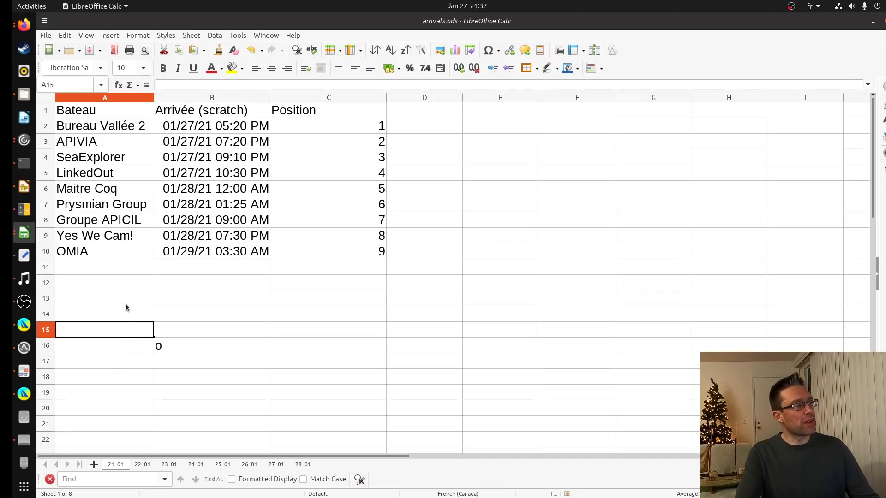
left_click_drag(133, 126, 335, 259)
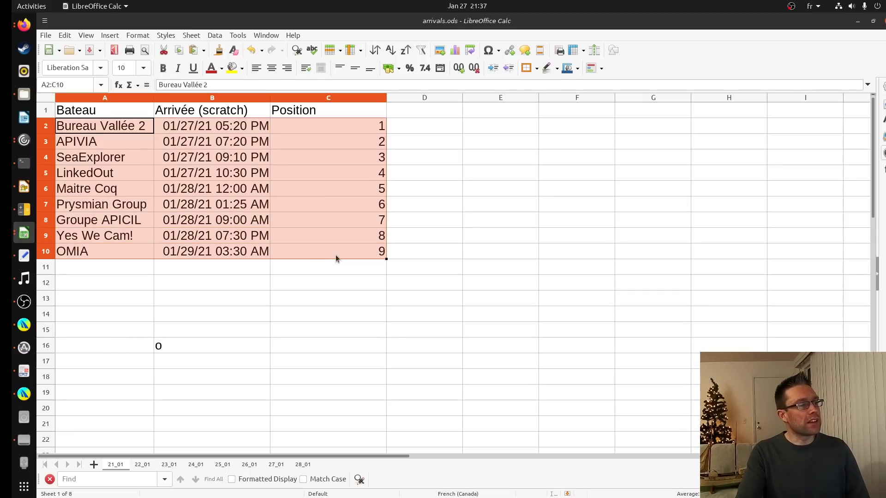
left_click(165, 268)
left_click_drag(104, 126, 104, 170)
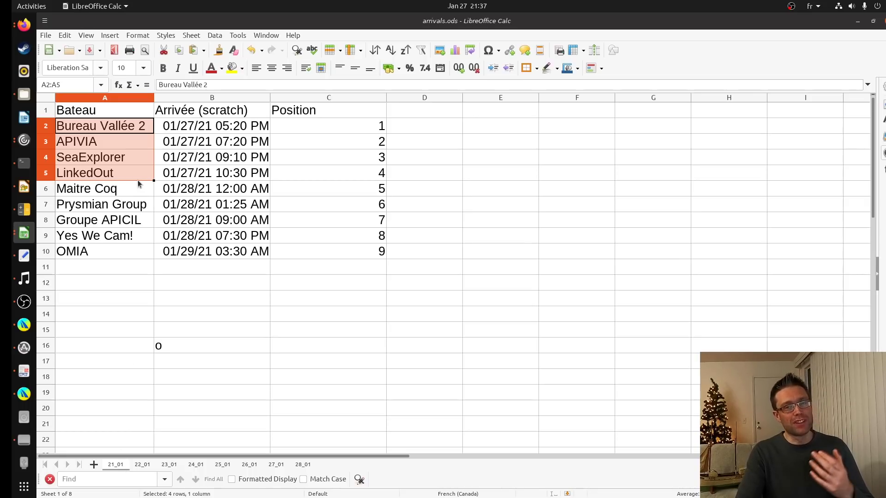
left_click(118, 134)
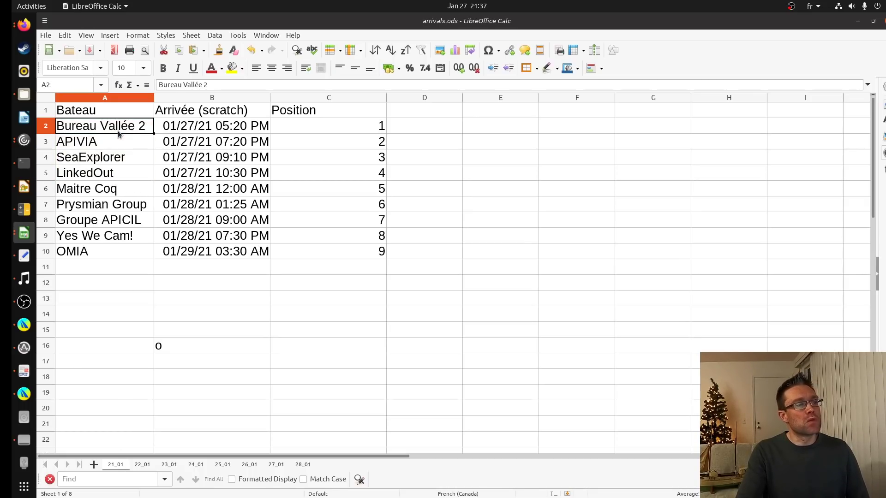
left_click_drag(121, 133, 120, 189)
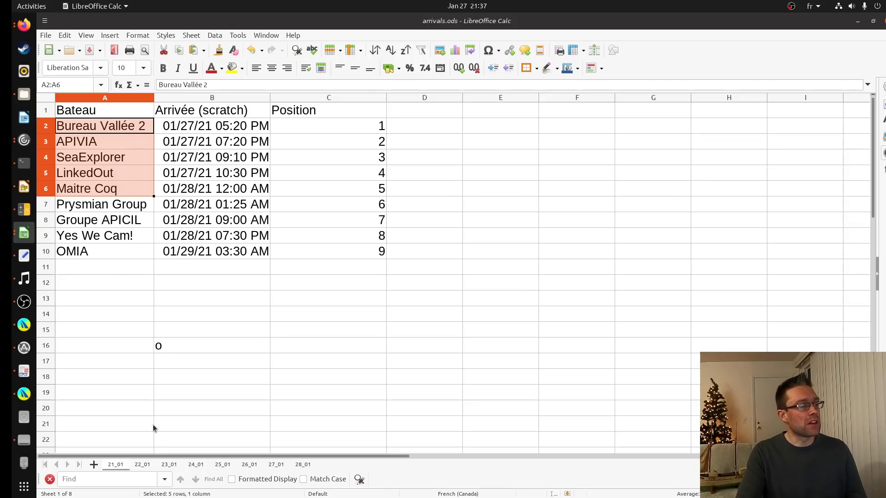
left_click(147, 465)
left_click_drag(119, 126, 118, 185)
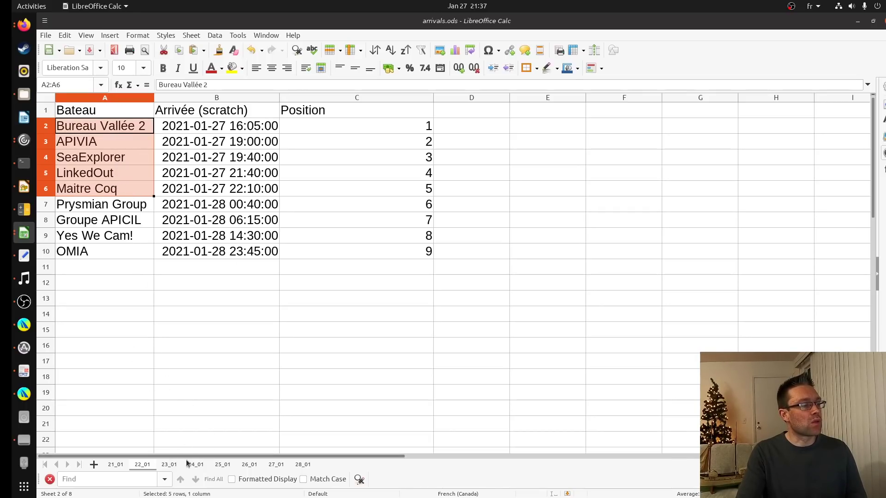
- Compare the order of Maitre Coq and LinkedOut across the 23_01, 22_01 and 21_01 sheets, and select their arrival times on 23_01
left_click(170, 464)
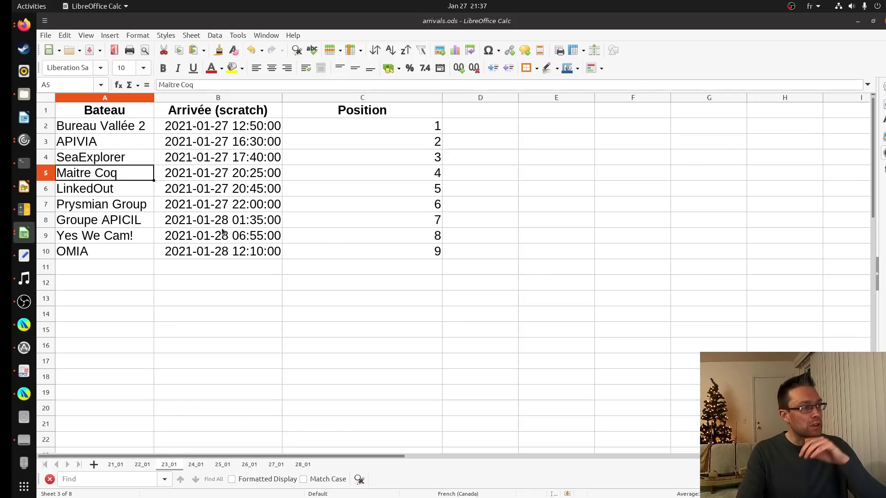
left_click_drag(123, 178, 122, 193)
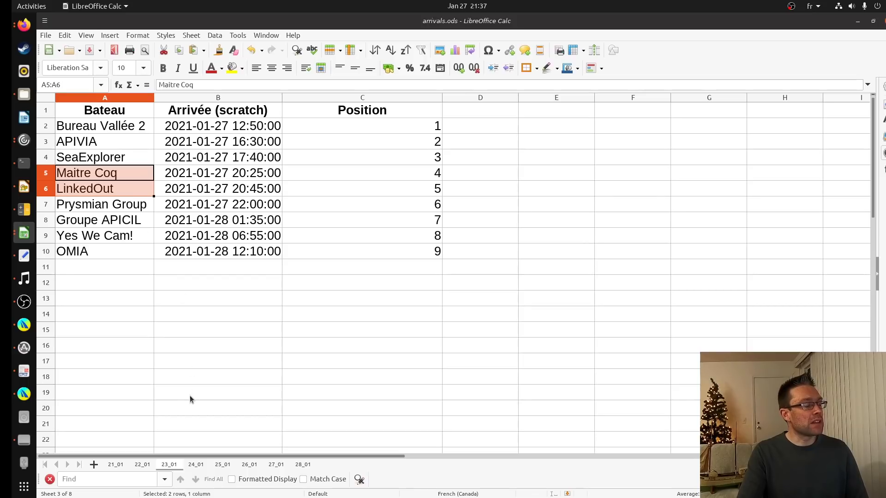
left_click(141, 466)
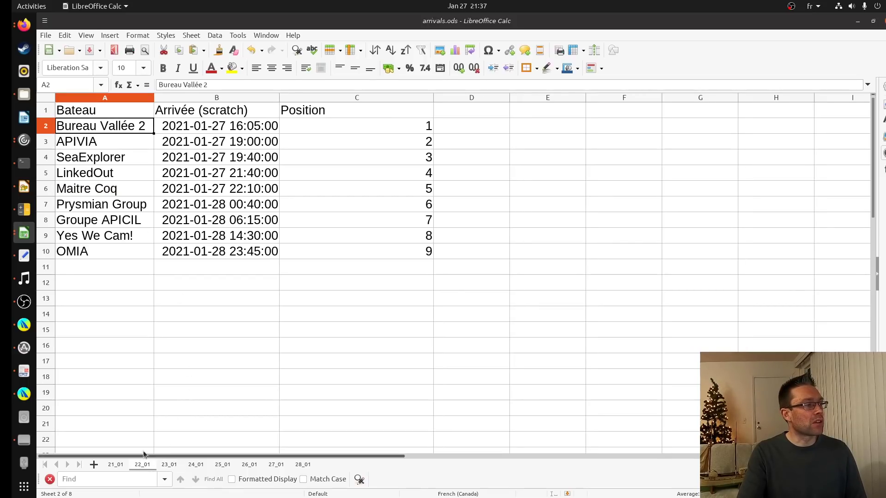
left_click_drag(122, 196, 120, 181)
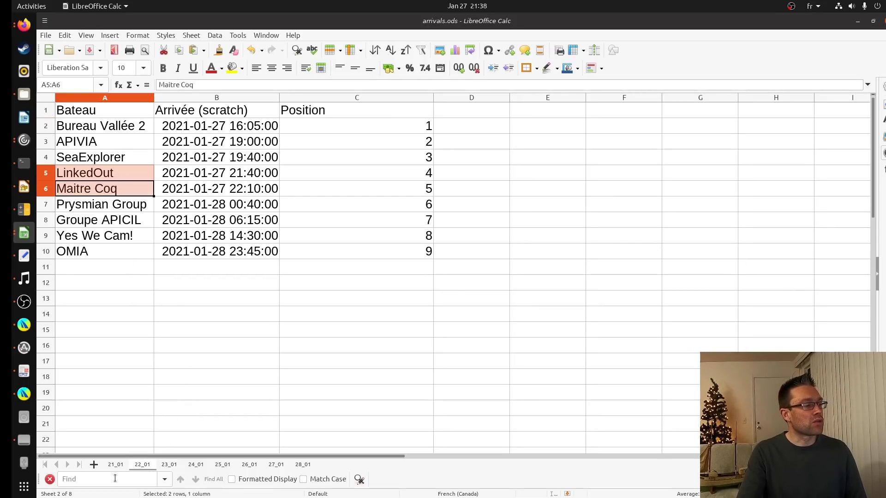
left_click(115, 465)
left_click(142, 466)
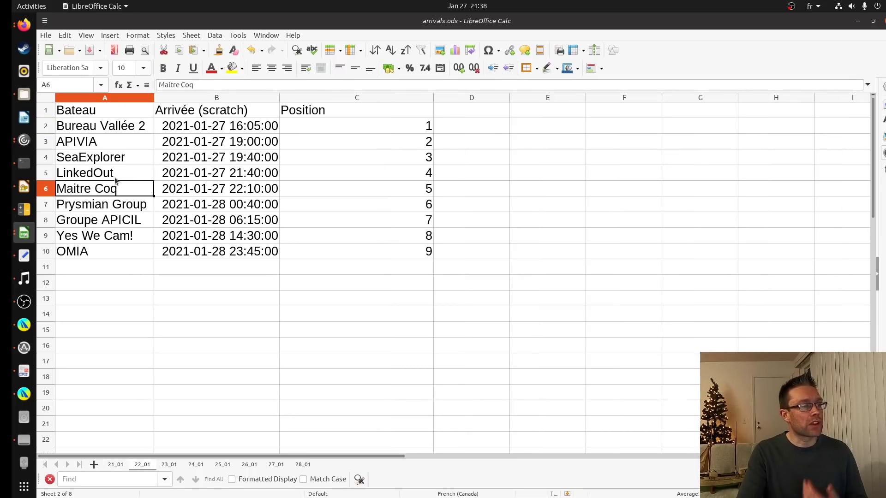
left_click(170, 465)
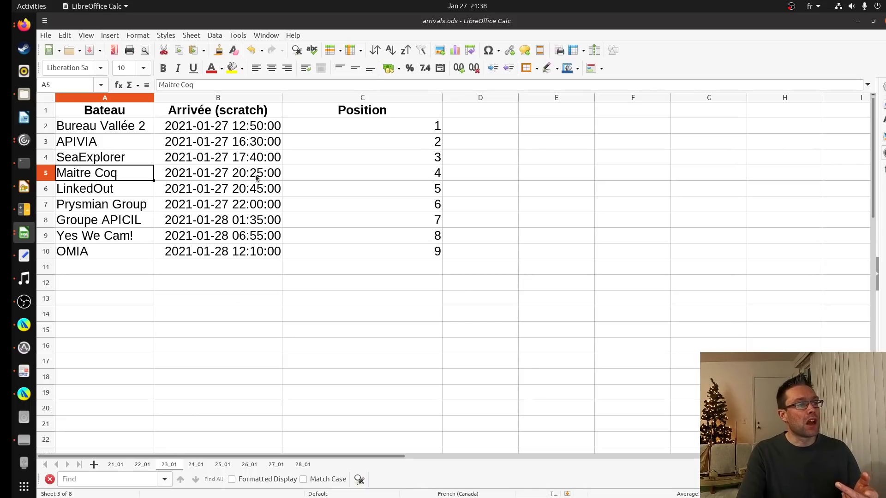
left_click_drag(256, 175, 256, 188)
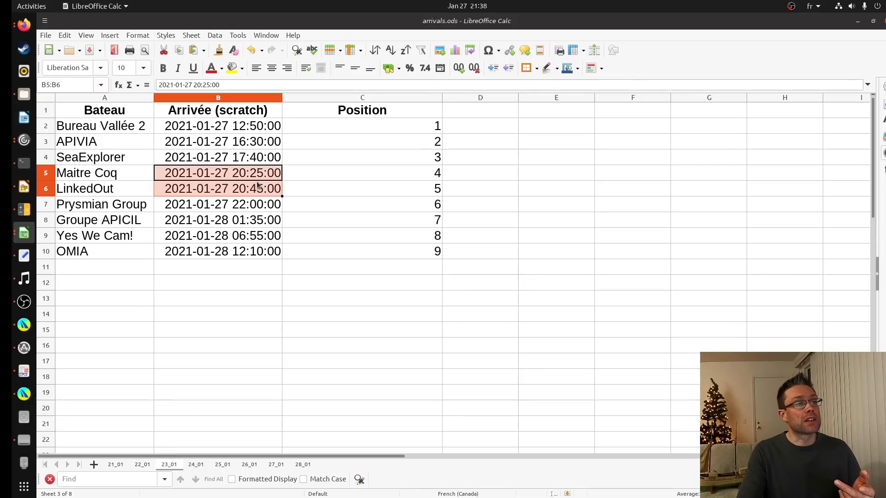
- Review the 24_01 and 25_01 rankings, highlighting APIVIA and Bureau Vallée 2 with their arrival times, and LinkedOut and Maitre Coq on 25_01
left_click(194, 466)
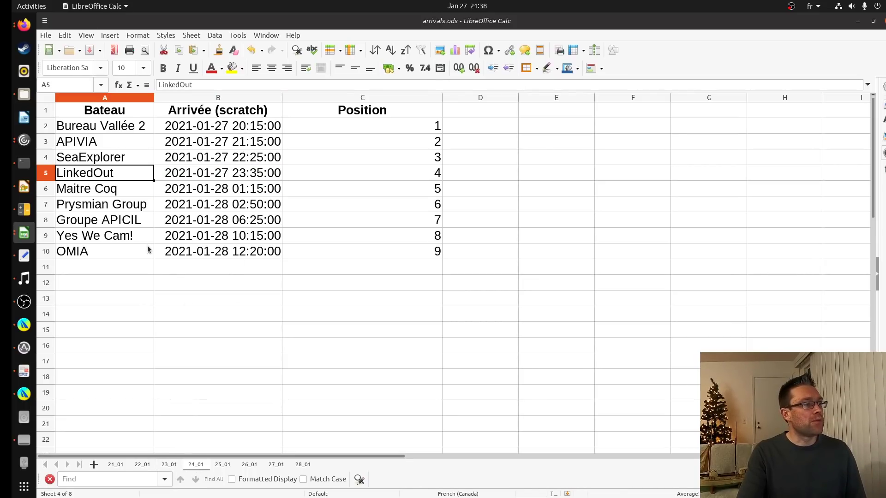
left_click(224, 465)
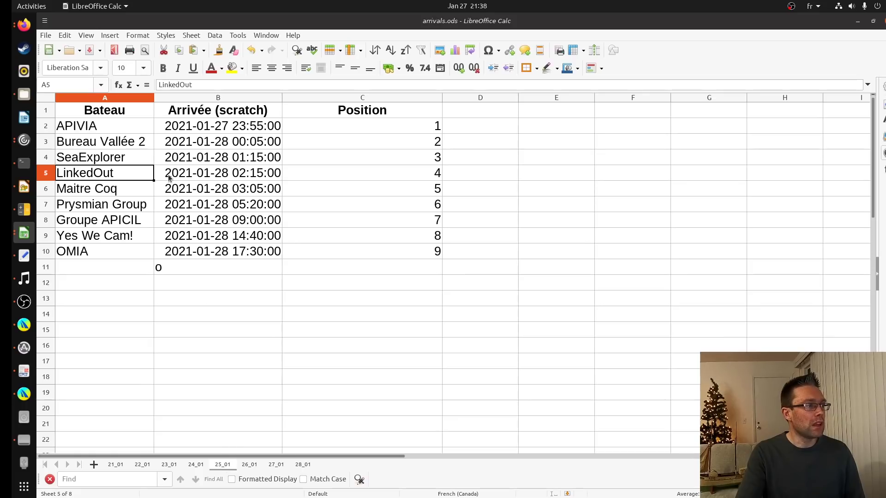
left_click(134, 128)
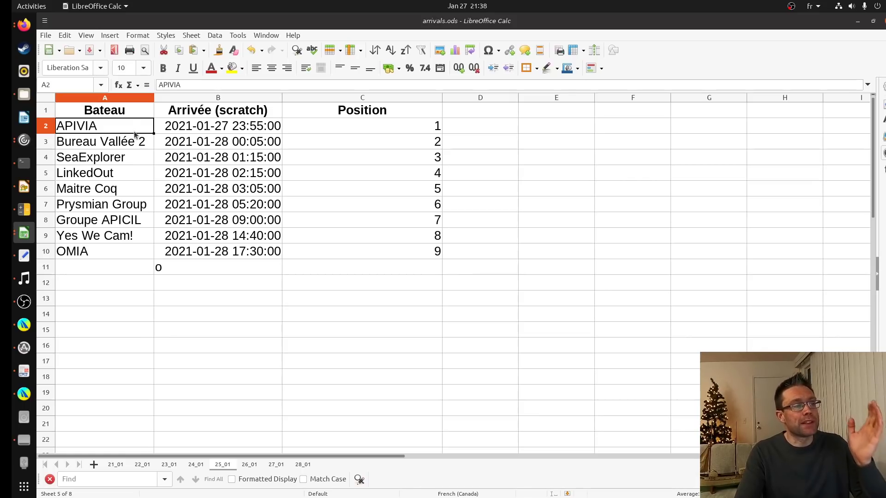
left_click_drag(134, 134, 233, 144)
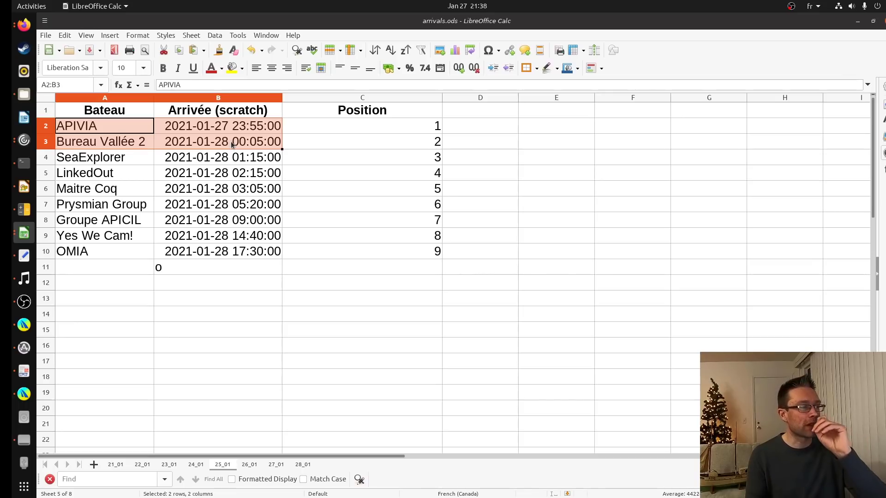
left_click_drag(128, 175, 125, 184)
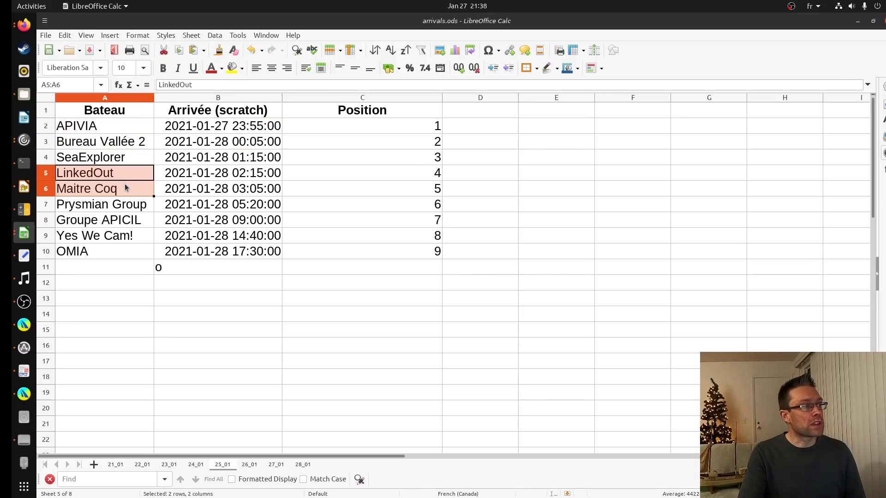
- Review the 26_01 ranking and highlight the APIVIA and Bureau Vallée 2 names
left_click(253, 464)
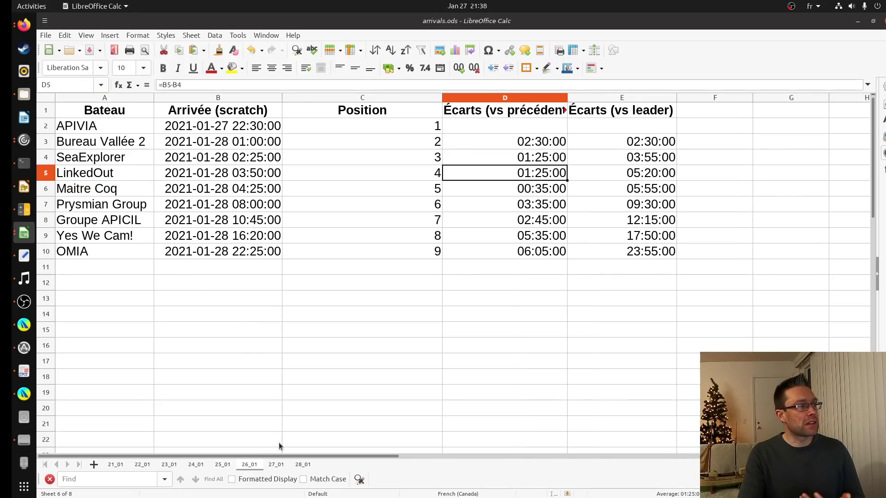
left_click(120, 130)
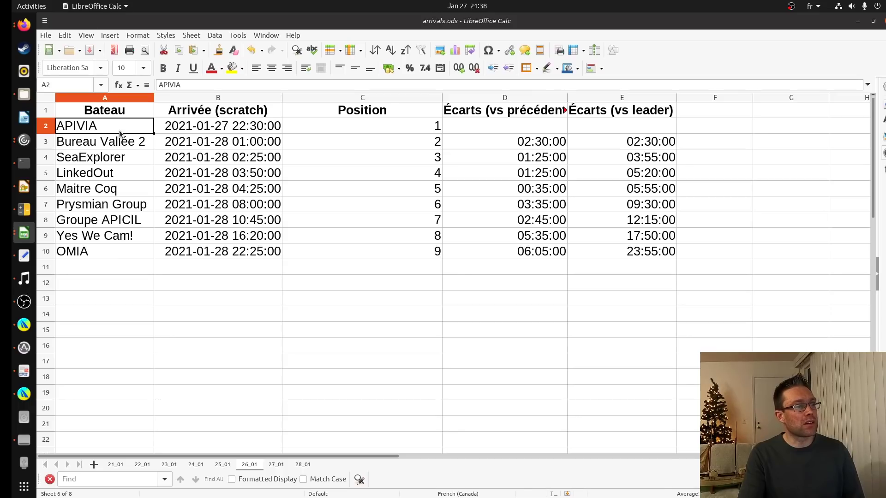
left_click_drag(120, 129, 121, 139)
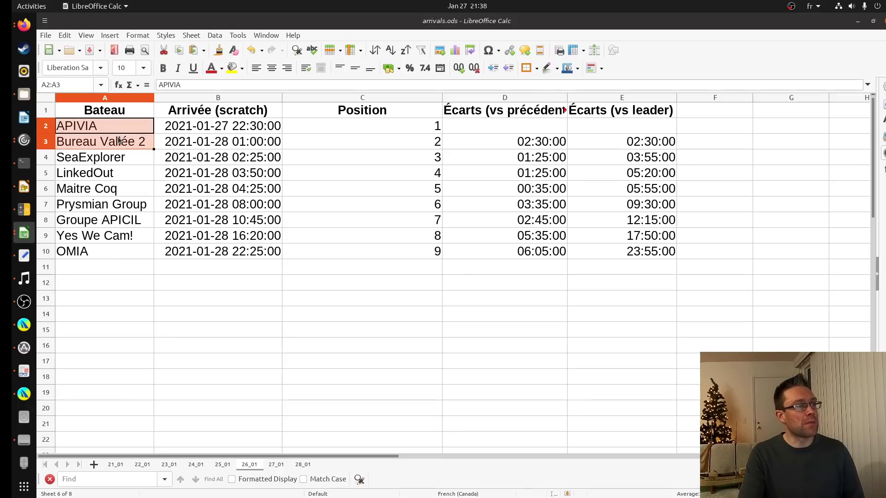
- Highlight APIVIA and Bureau Vallée 2 through their gaps, and LinkedOut with Maitre Coq, on the 27_01 sheet, and return to 28_01
left_click(284, 465)
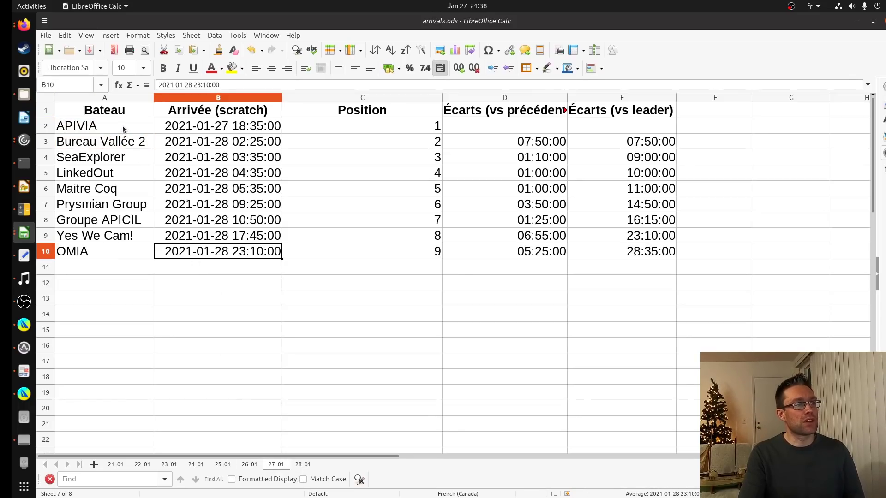
left_click_drag(121, 125, 538, 144)
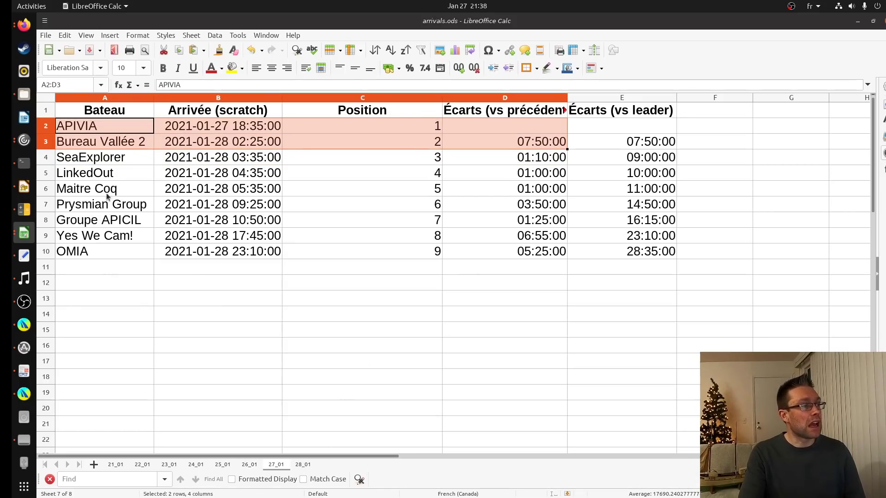
left_click_drag(107, 173, 106, 189)
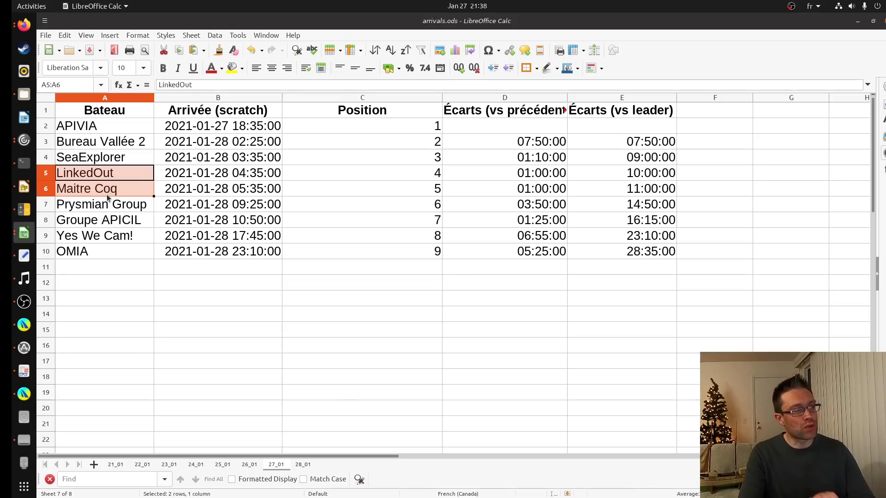
left_click(302, 464)
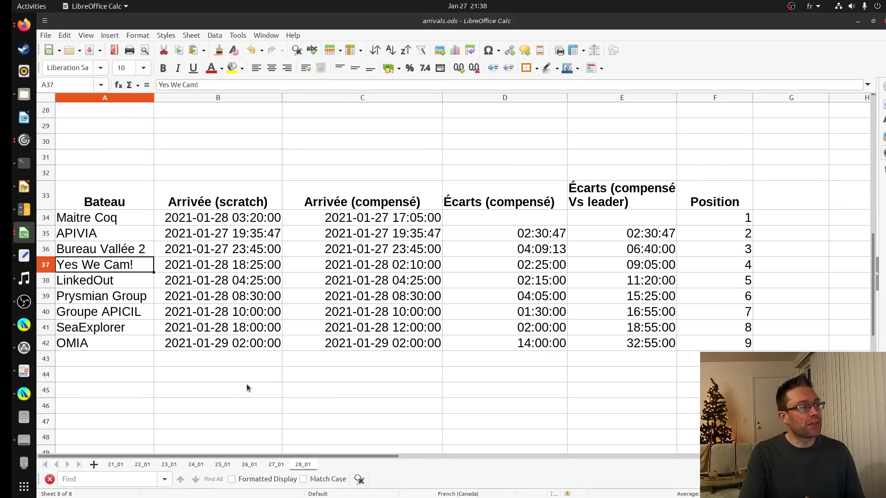
- Review the scratch ranking on the 28_01 sheet, selecting SeaExplorer and the boat names from APIVIA to LinkedOut
scroll(258, 281, "up", 10)
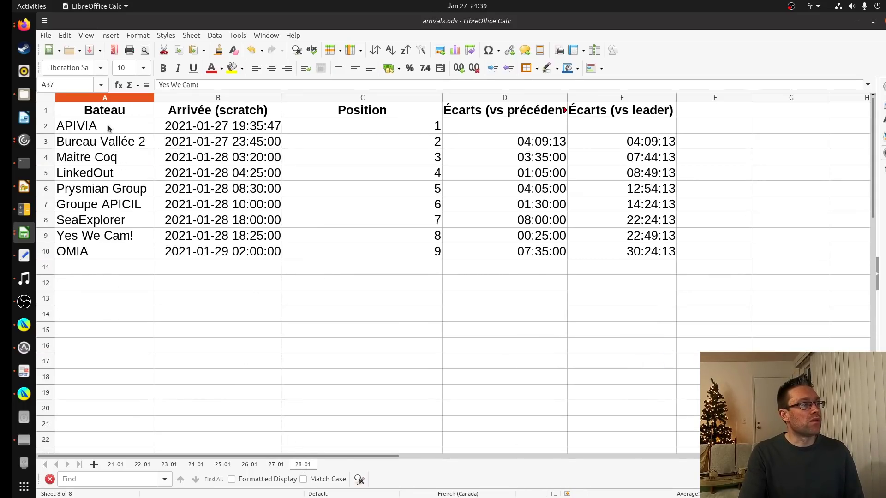
left_click(94, 225)
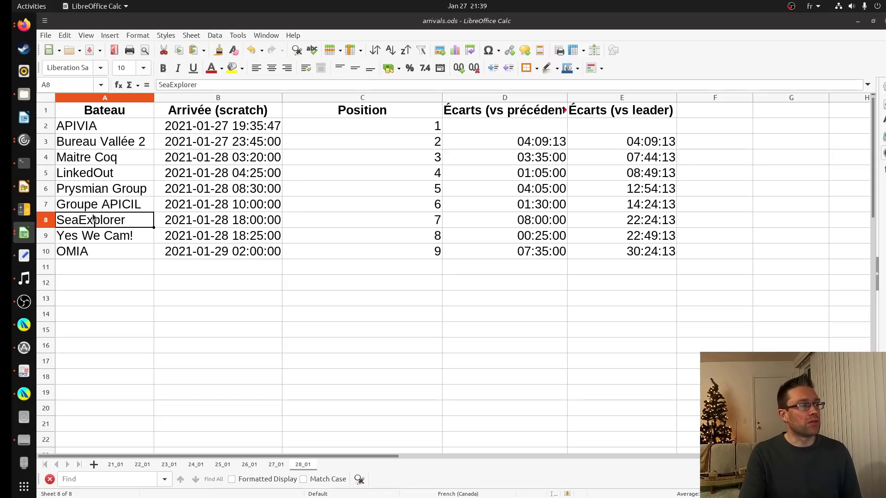
left_click_drag(107, 128, 121, 173)
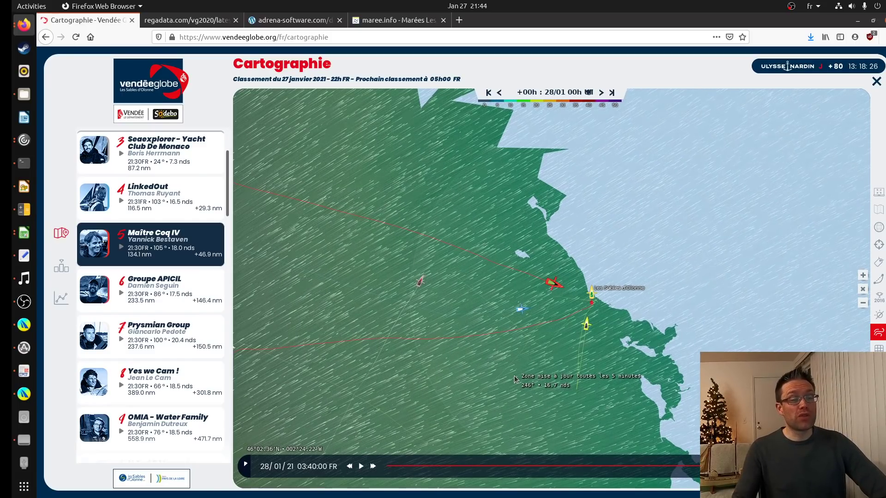
- Check Maître Coq IV's speed and remaining distance on the race map for 28/01 03:40, and bring up the calculator's travel-time computation
left_click(558, 287)
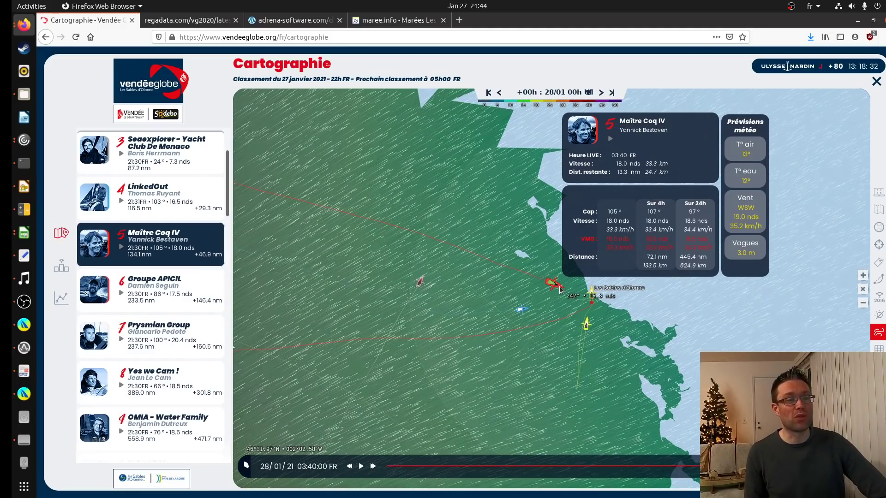
left_click(23, 210)
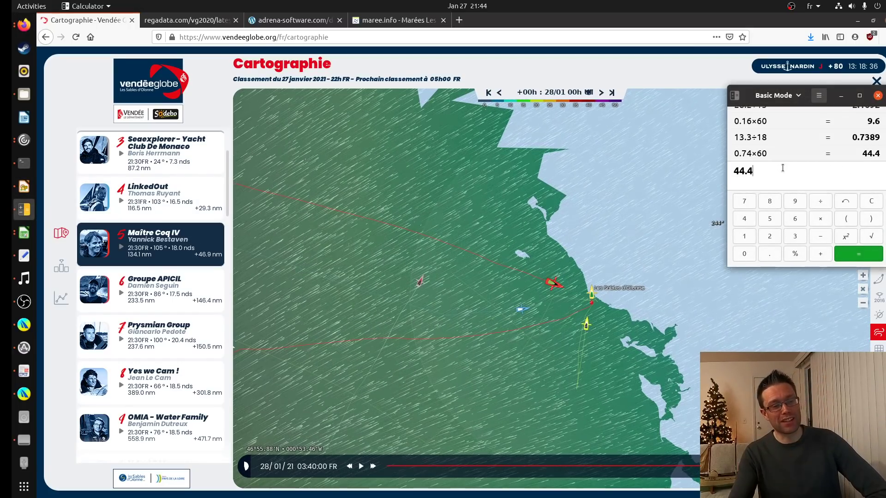
mouse_move(561, 289)
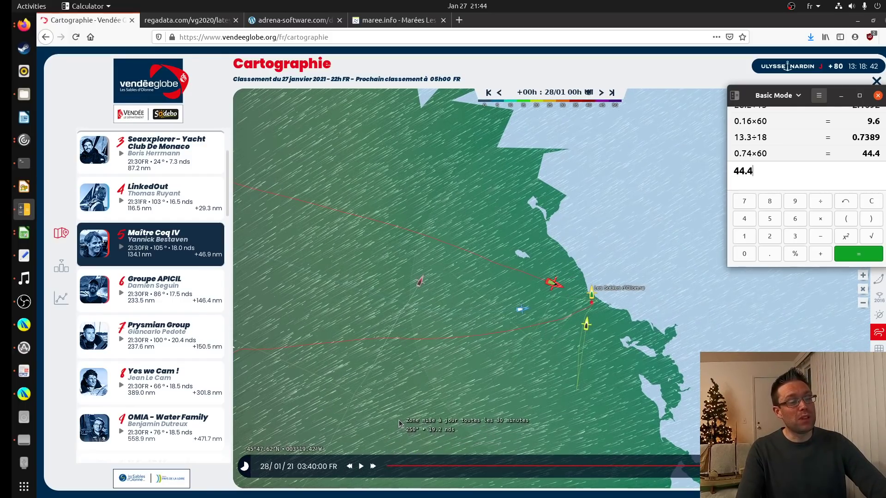
- Examine the wider Atlantic west of Les Sables d'Olonne on the race map, including the boats still at sea and the wind field
scroll(401, 346, "down", 2)
left_click_drag(401, 346, 650, 307)
scroll(650, 304, "down", 1)
scroll(463, 393, "down", 2)
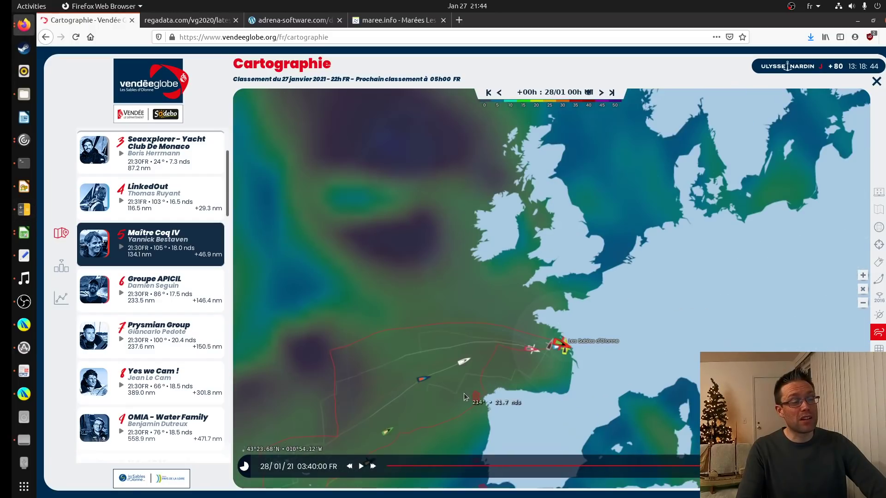
left_click_drag(464, 393, 556, 320)
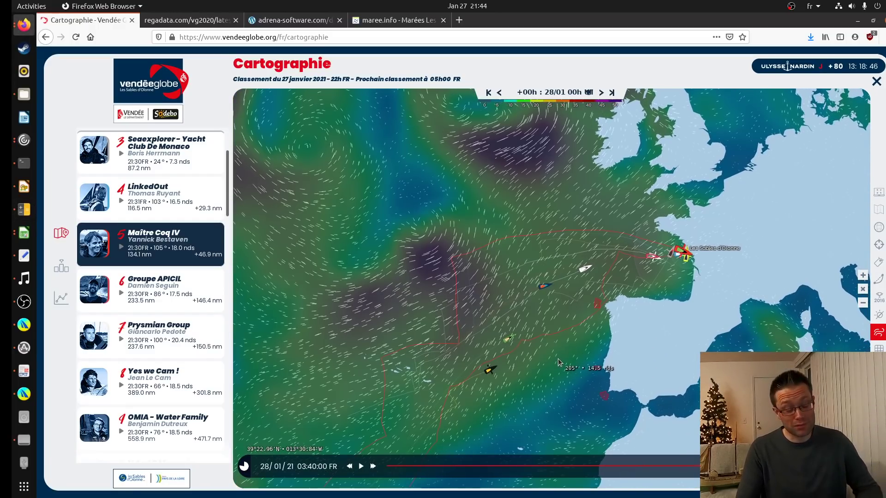